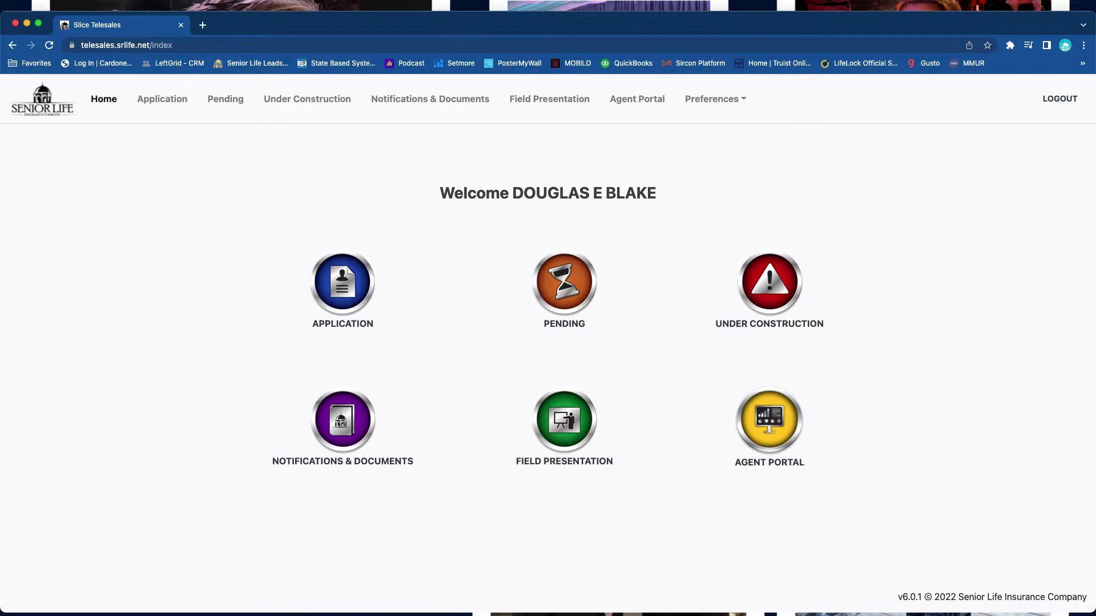
- Start a new application and enter the insured's first and last name with gender MALE
click(343, 324)
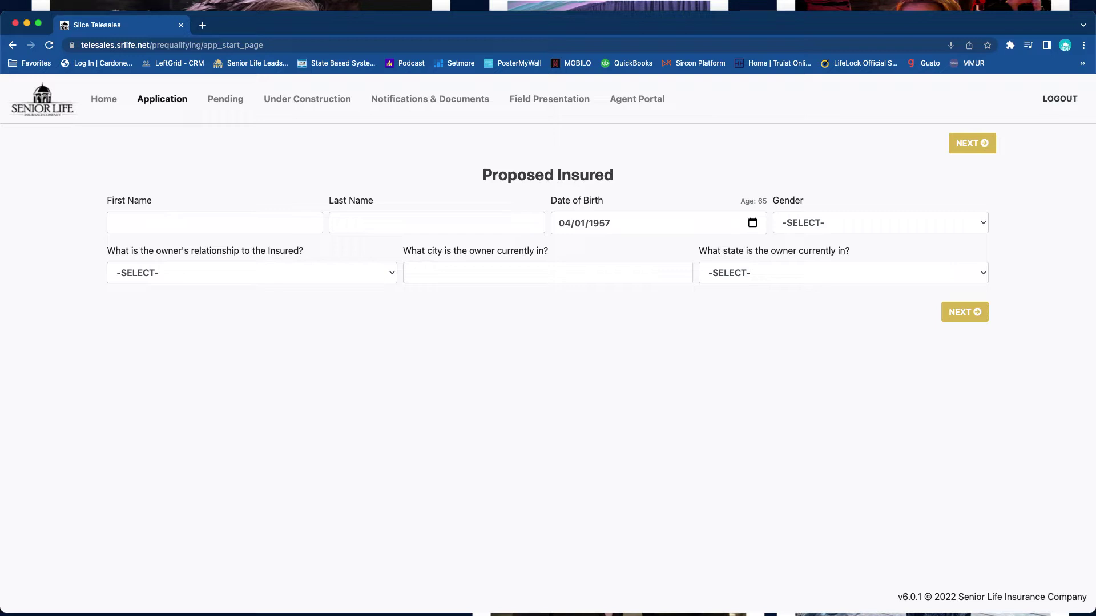
click(214, 223)
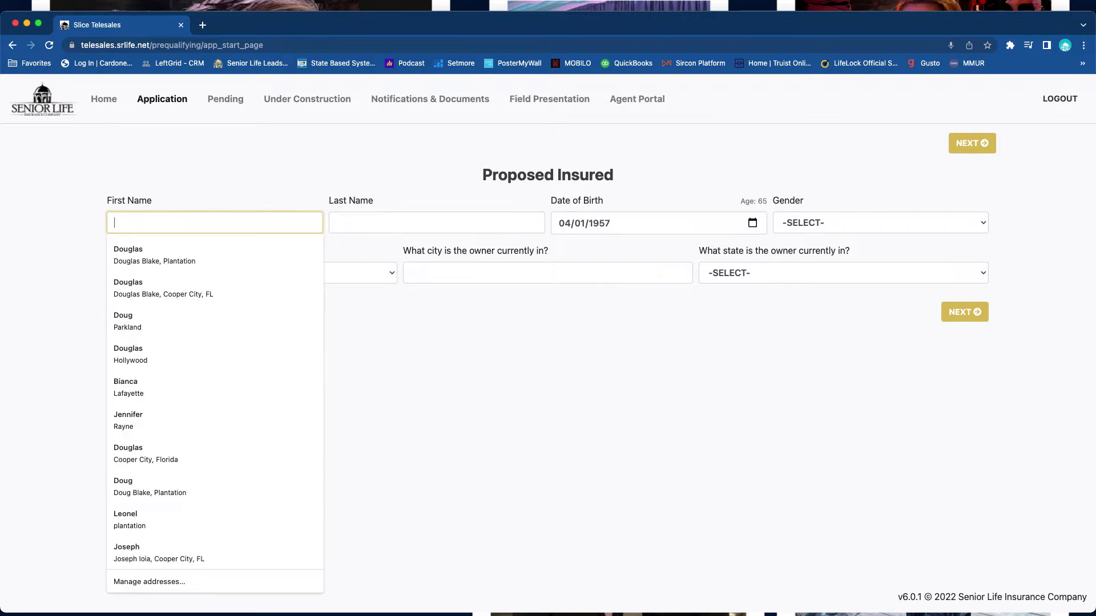
key(Tab)
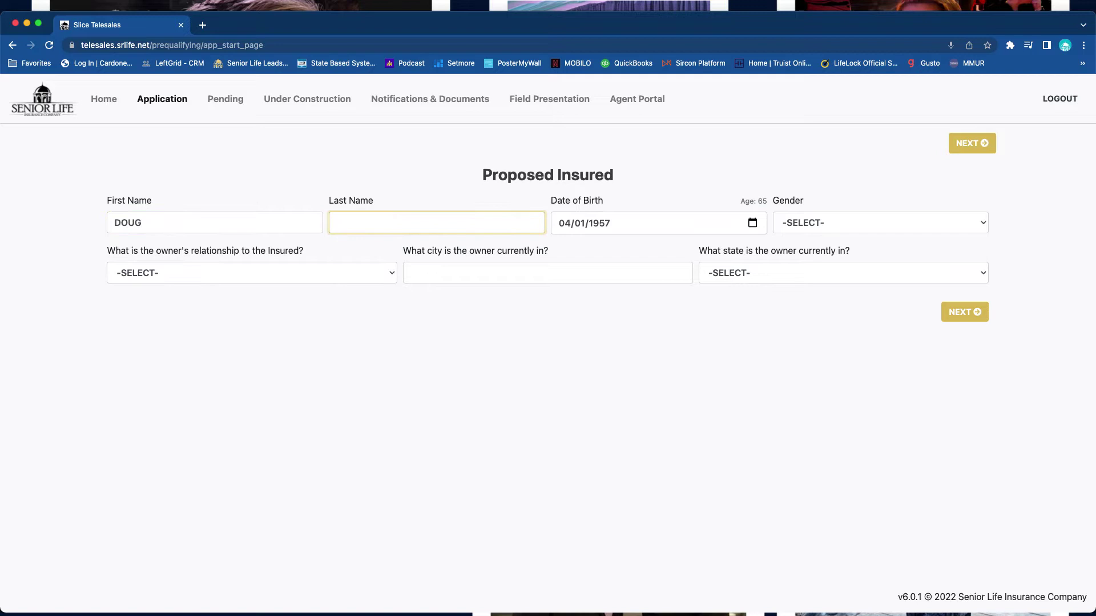
key(Tab)
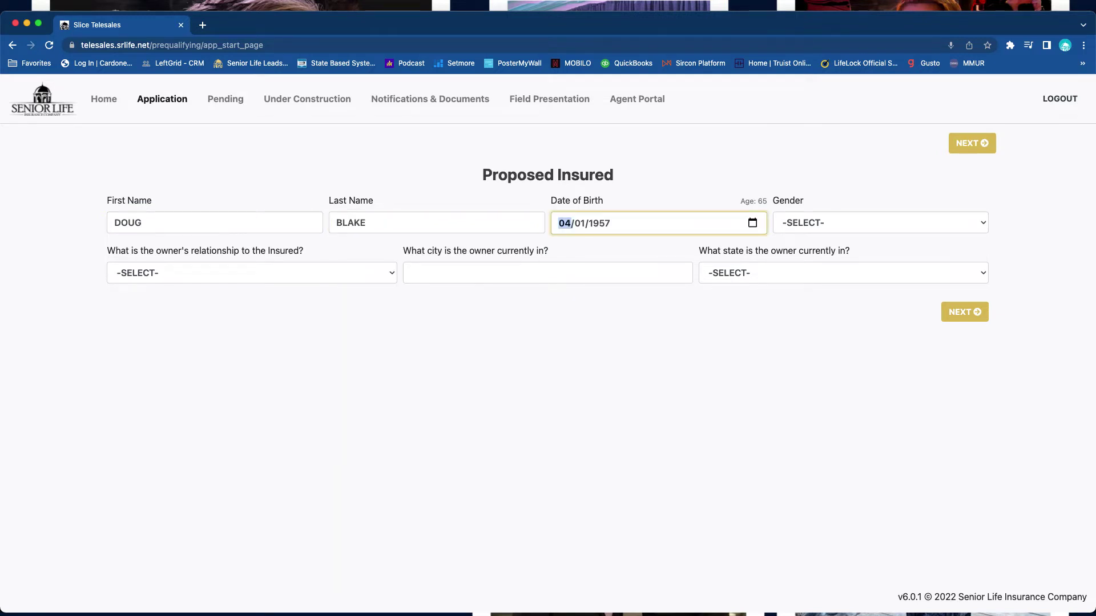
key(Tab)
key(Tab)
key(Tab)
key(space)
key(Down)
key(Down)
key(Return)
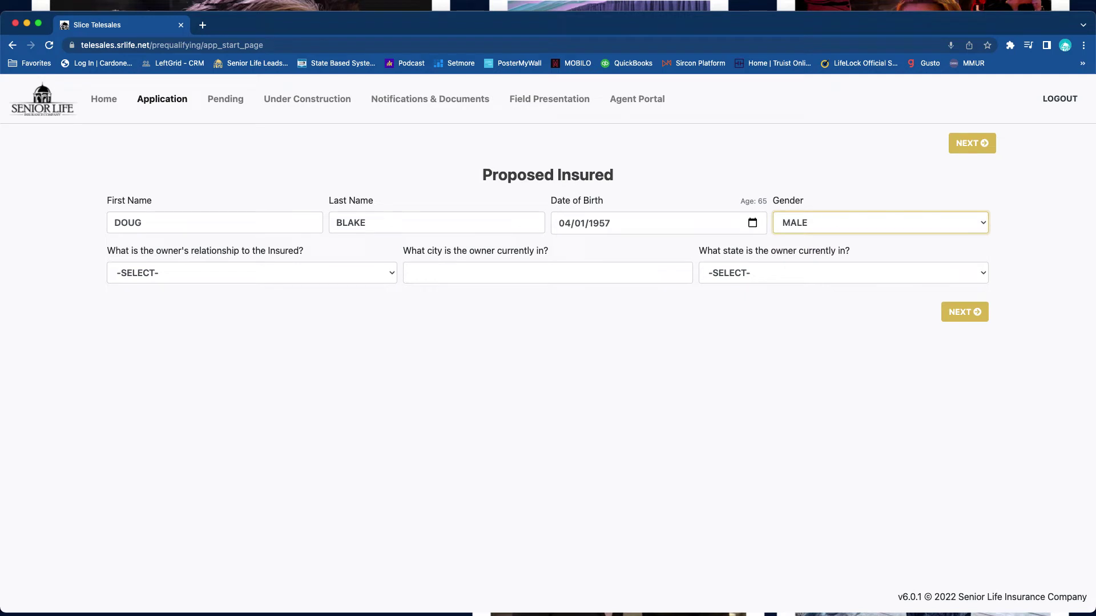
- Set owner relationship SELF, city COOPER CITY, state FLORIDA, then submit and acknowledge the notice
key(Tab)
key(space)
key(Down)
key(Return)
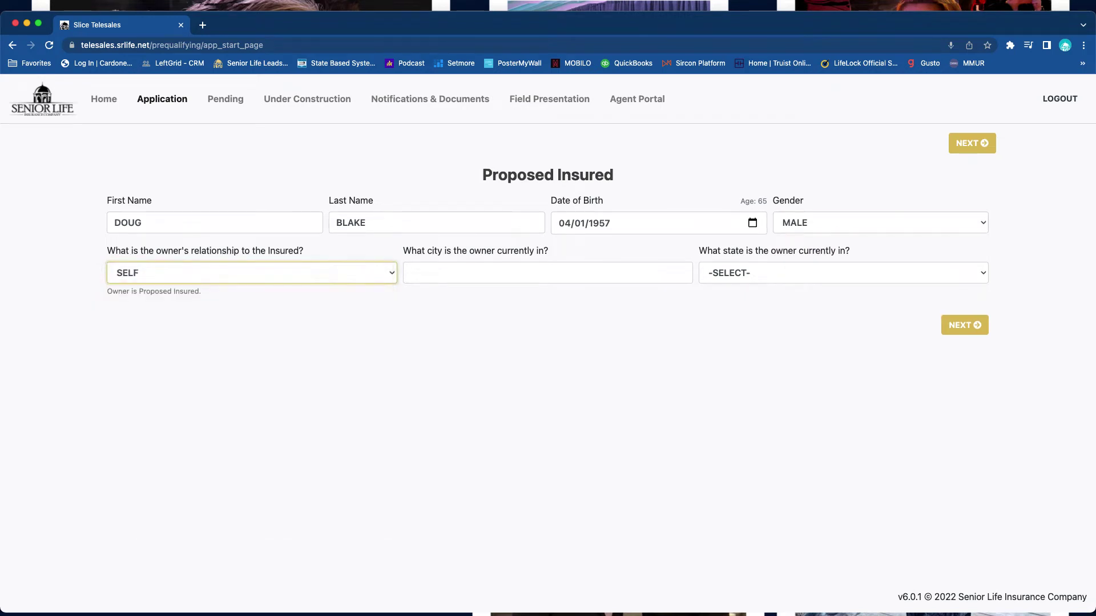
key(Tab)
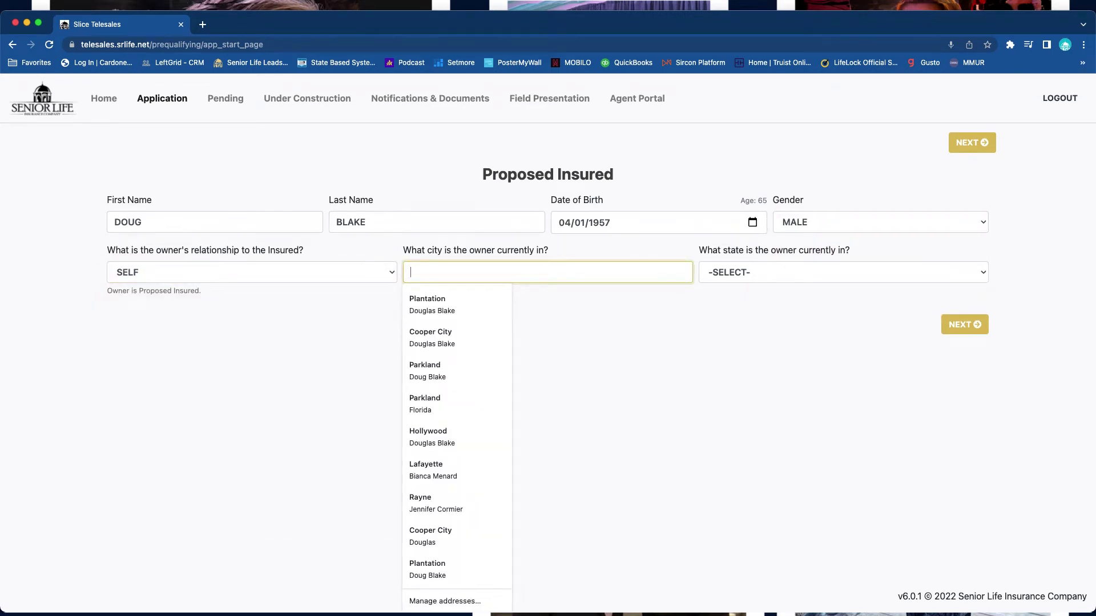
text(COOPER CITY)
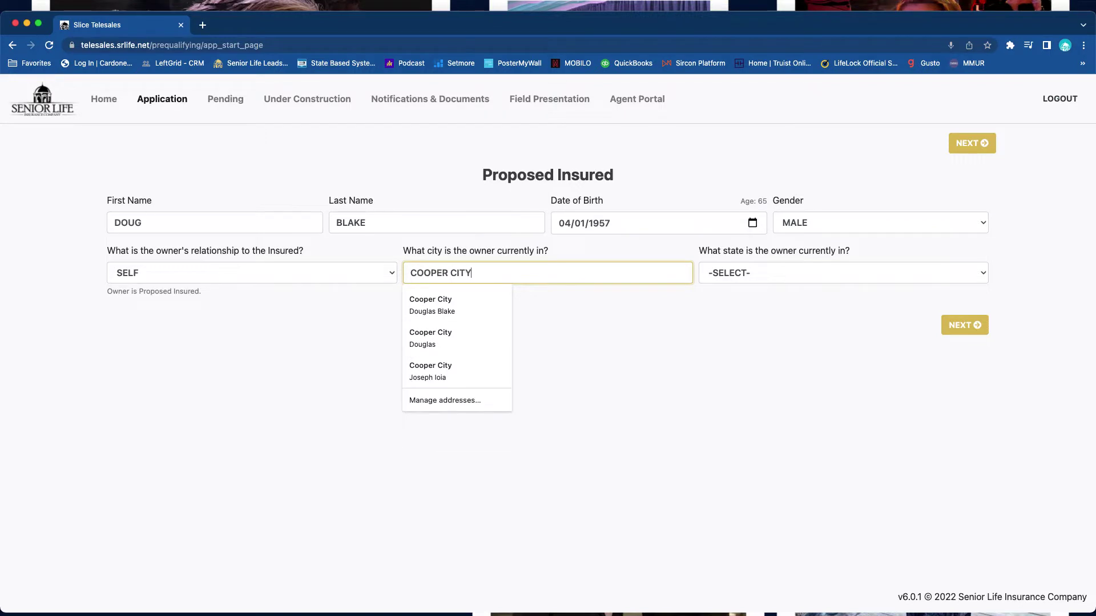
key(Tab)
key(space)
key(Down)
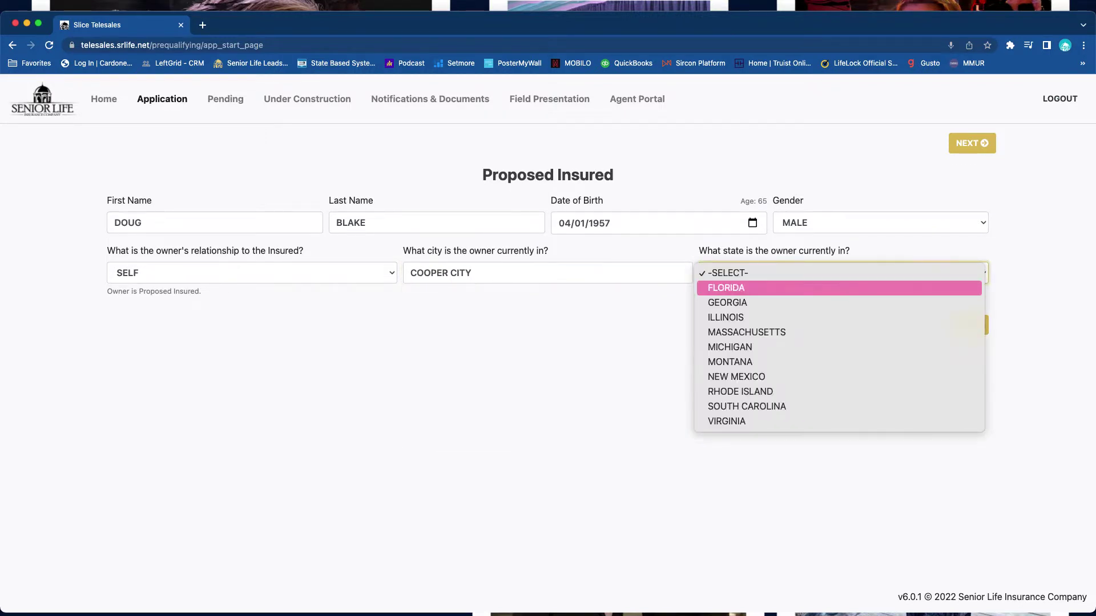
key(Return)
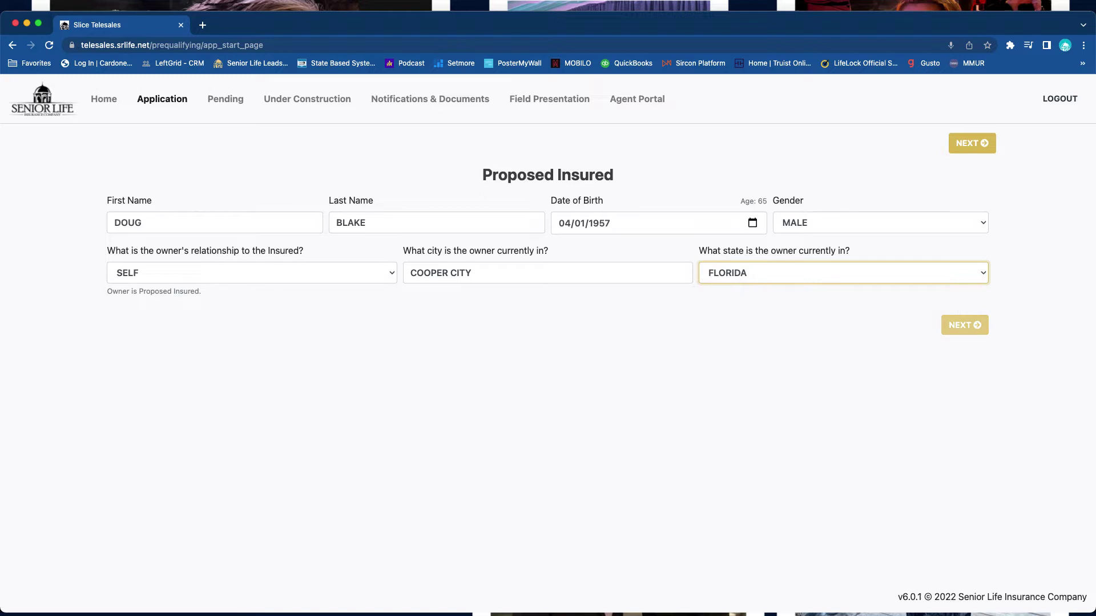
key(Tab)
key(Return)
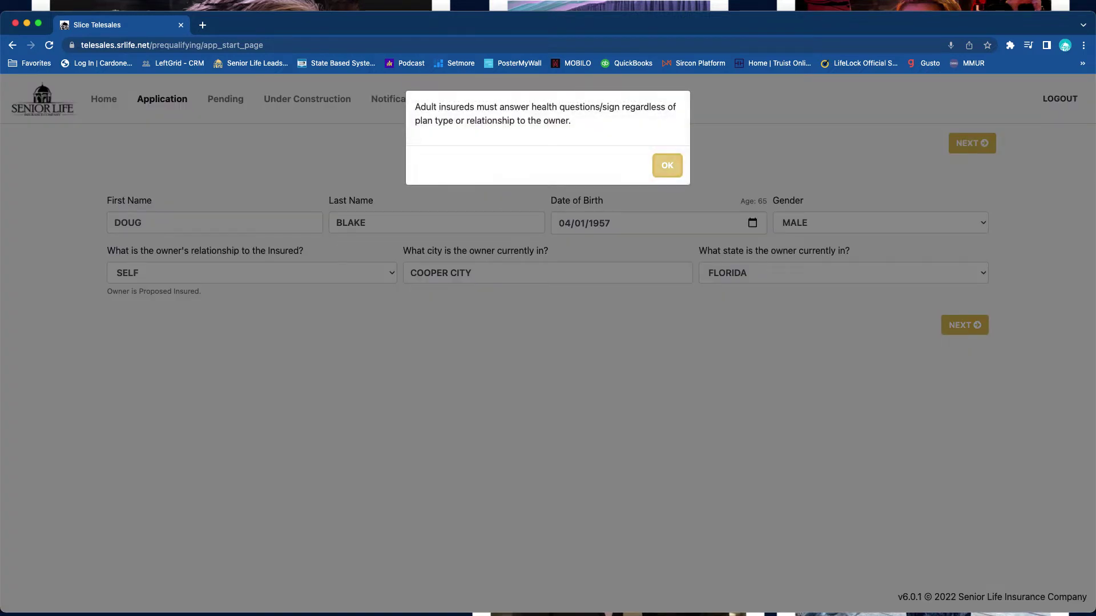
key(Return)
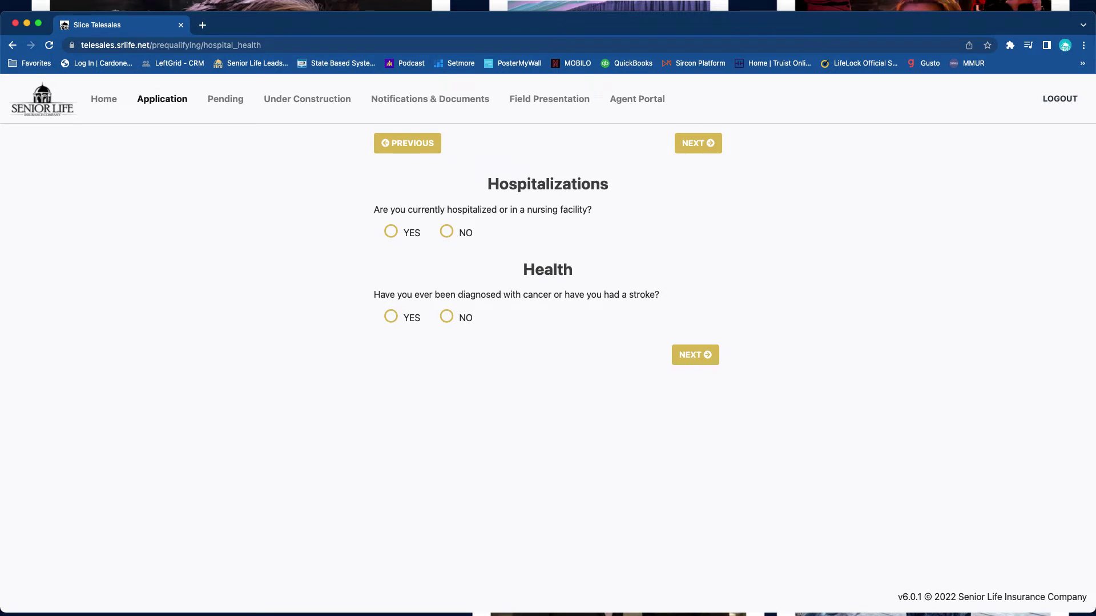
- Answer NO to the current hospitalization, repeated hospitalization and cancer/stroke questions
click(446, 231)
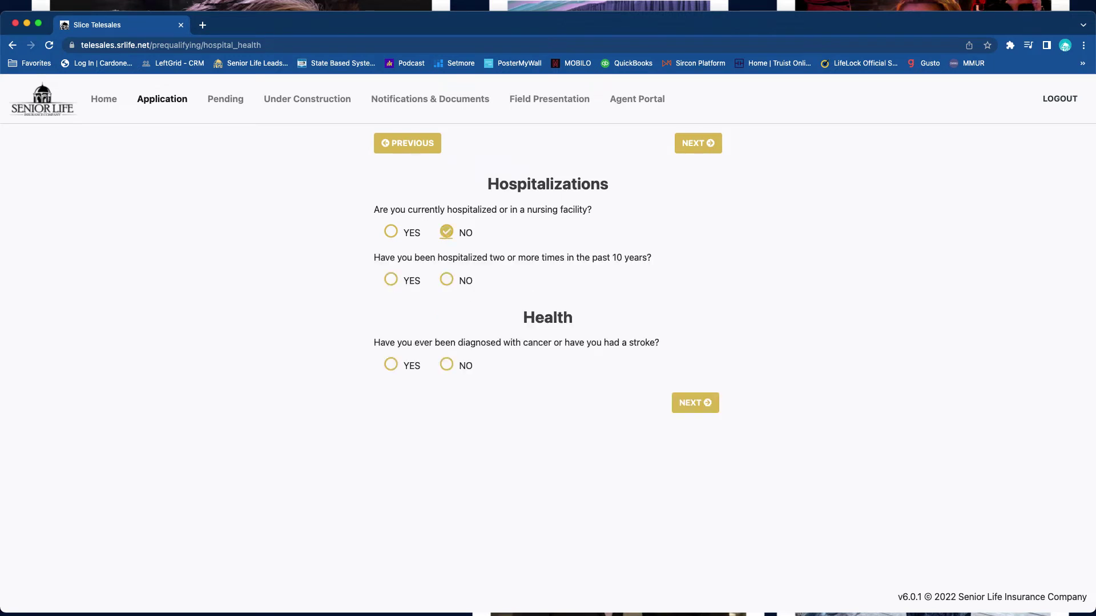
click(446, 279)
click(446, 364)
click(390, 364)
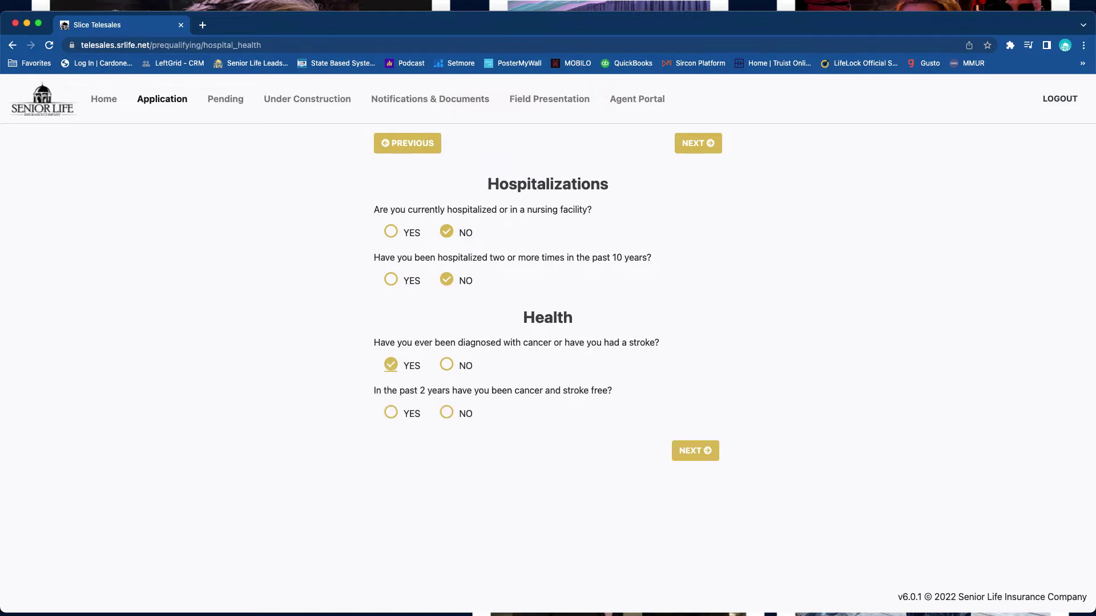
click(446, 364)
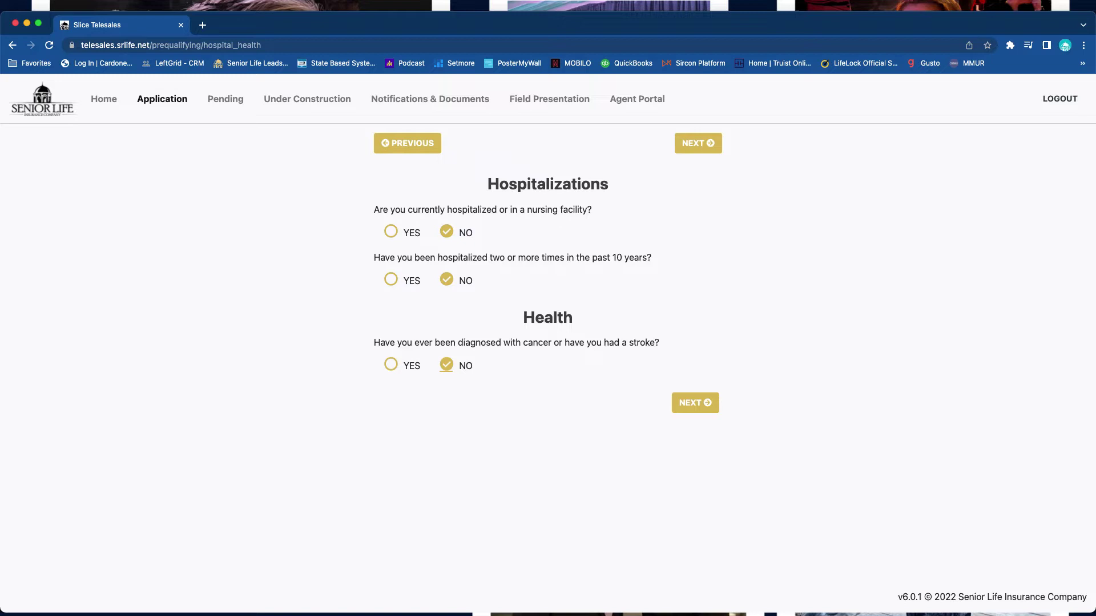
click(695, 402)
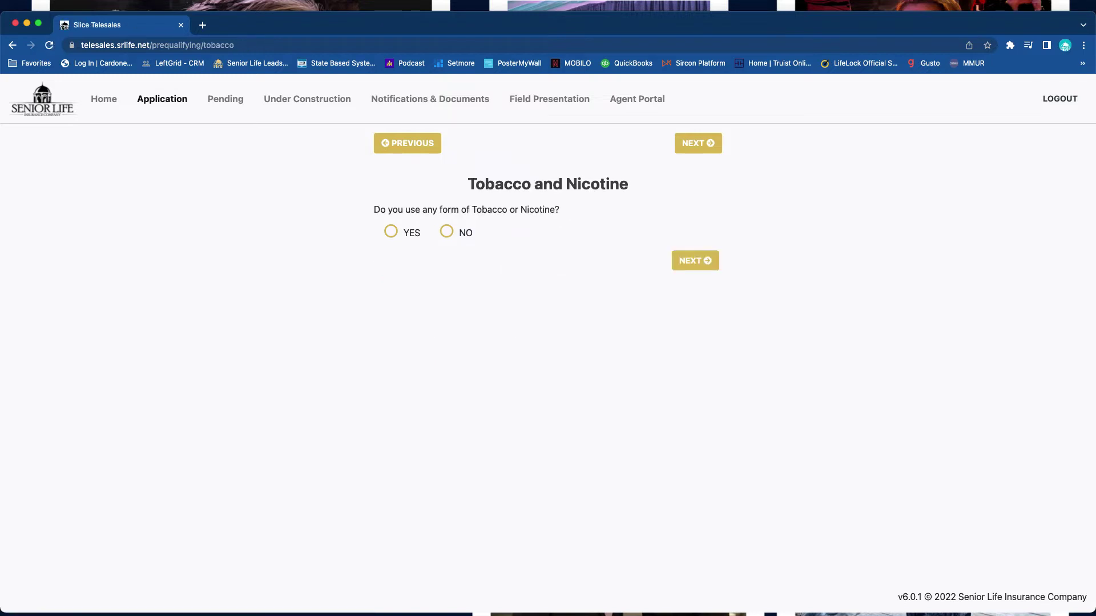
- Answer NO to both tobacco questions and continue to height, weight and medications
click(447, 231)
click(446, 293)
click(695, 322)
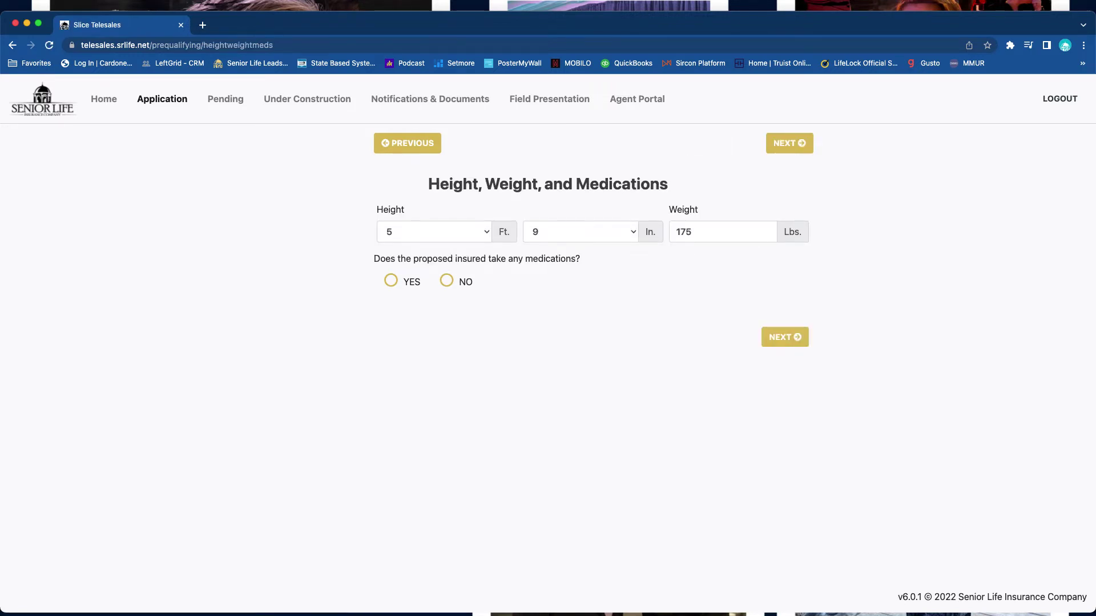
- Answer YES to medications, add HUMIRA for ARTHRITIS, and begin a second medication entry
click(391, 280)
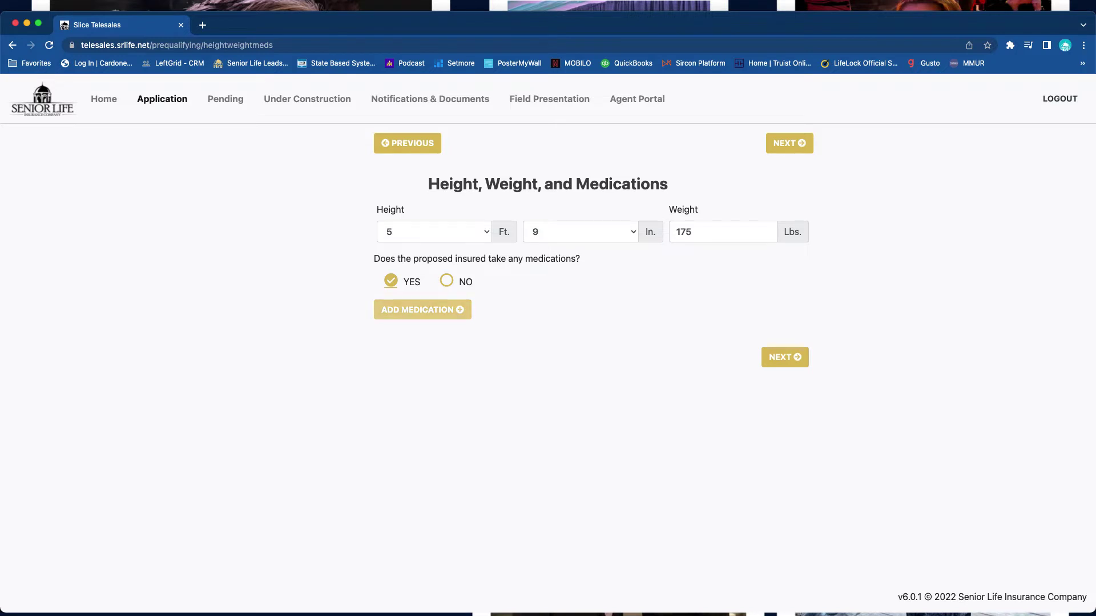
click(422, 310)
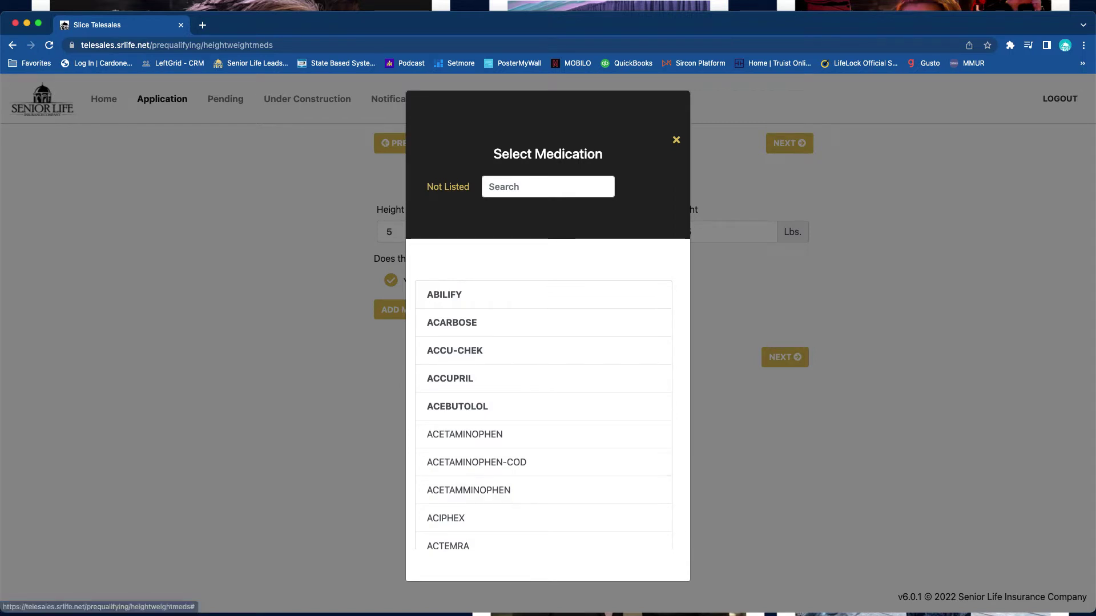
click(547, 186)
text(h)
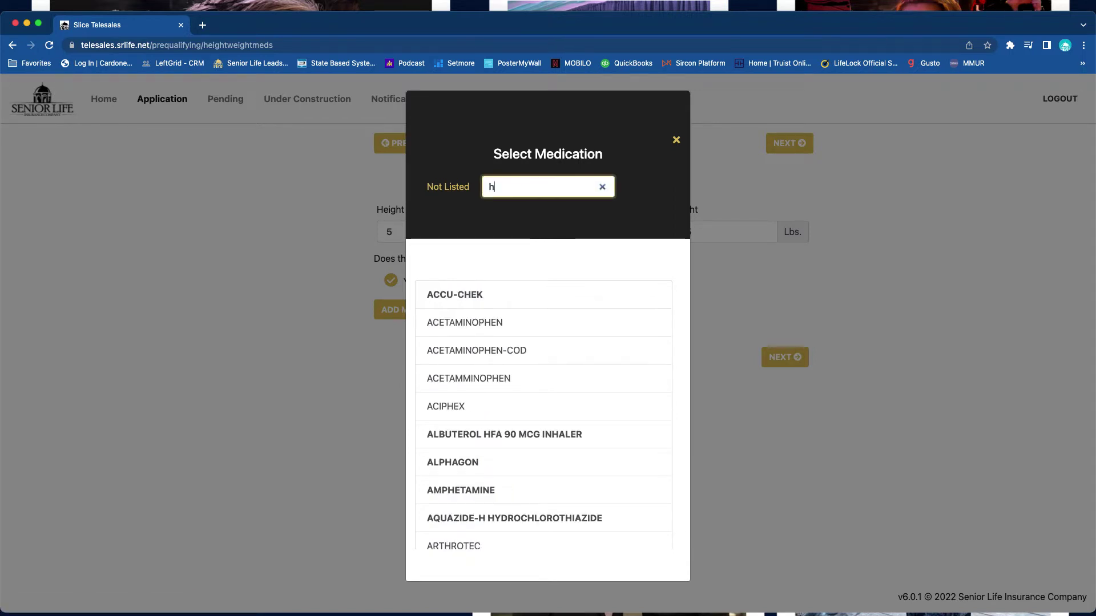
text(um)
key(BackSpace)
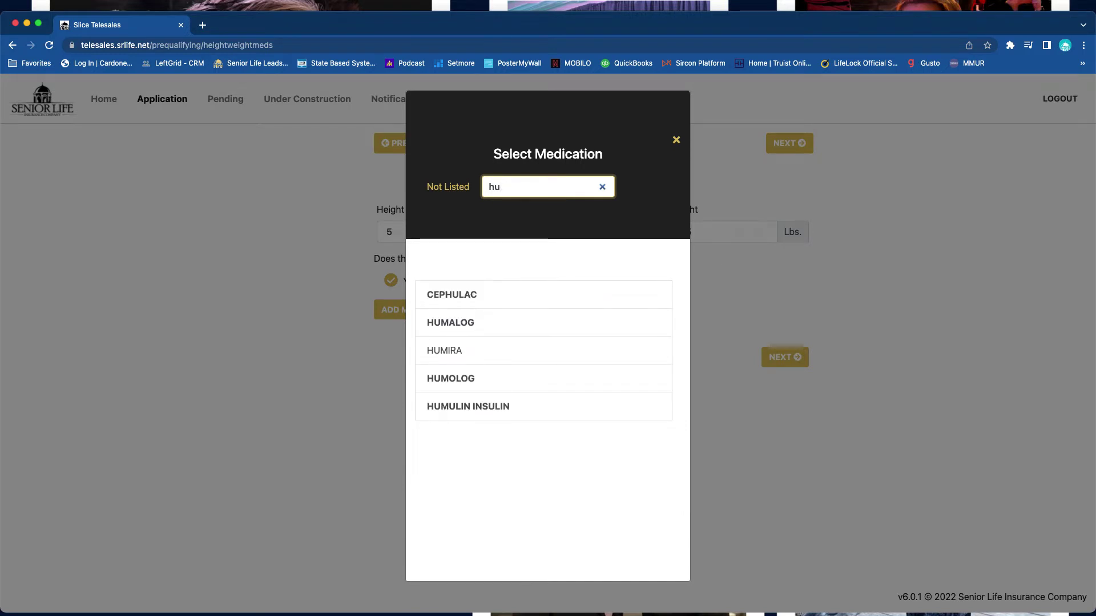
click(485, 351)
click(486, 302)
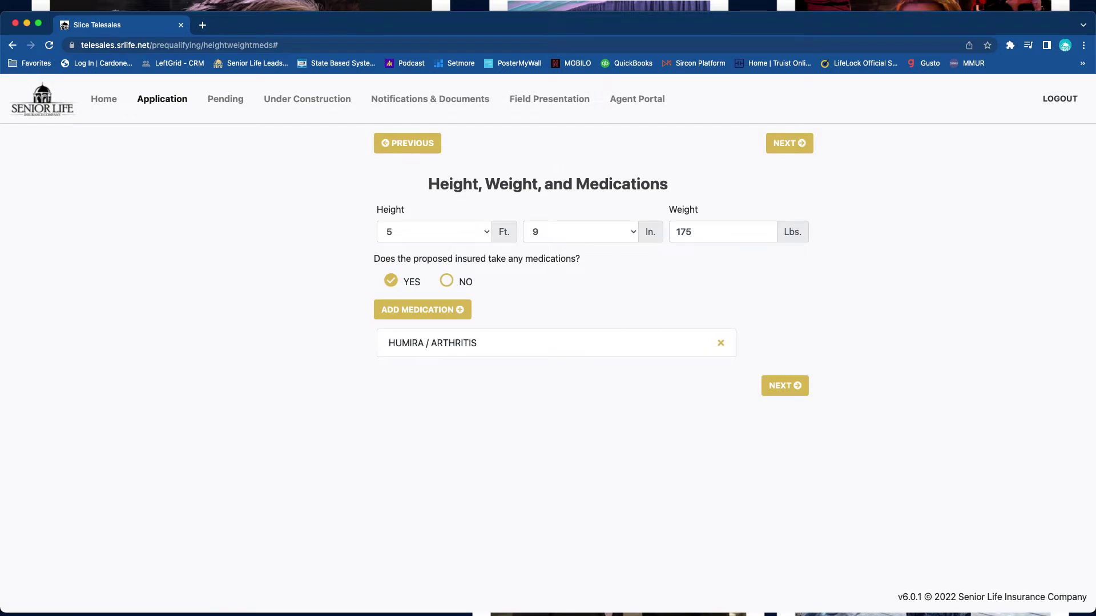
click(422, 310)
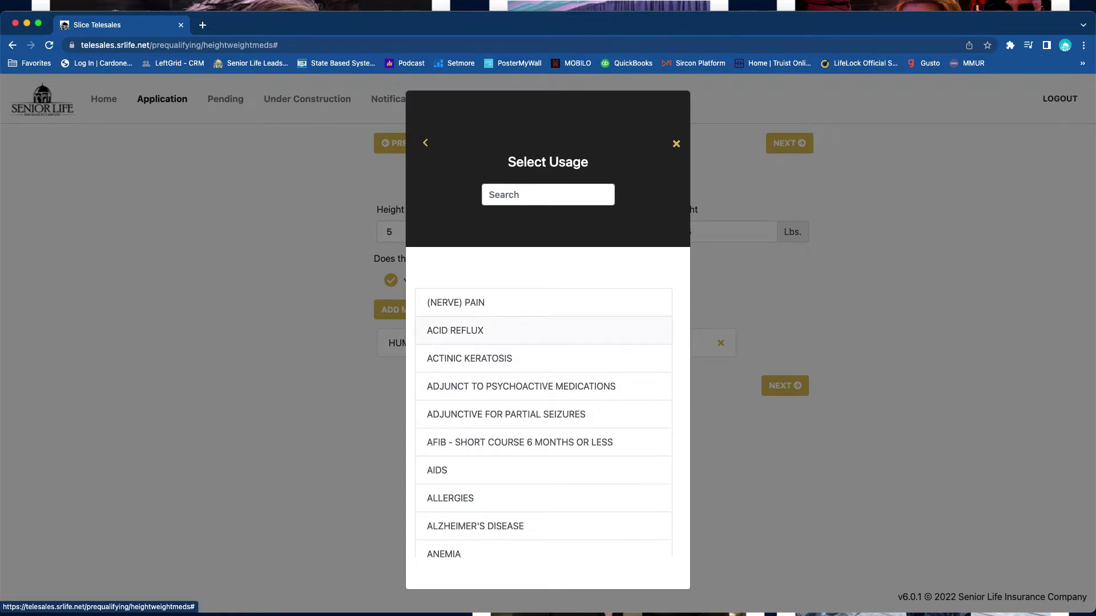
- Add TEST as an exception medication for ACID REFLUX and proceed to Products
click(455, 331)
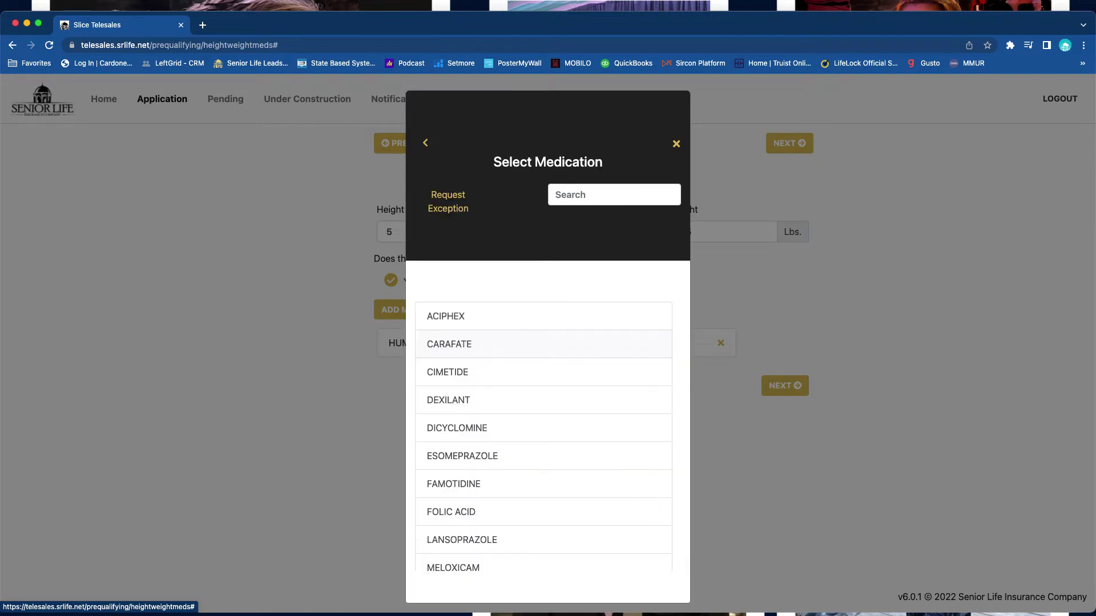
scroll(457, 400, down, 10)
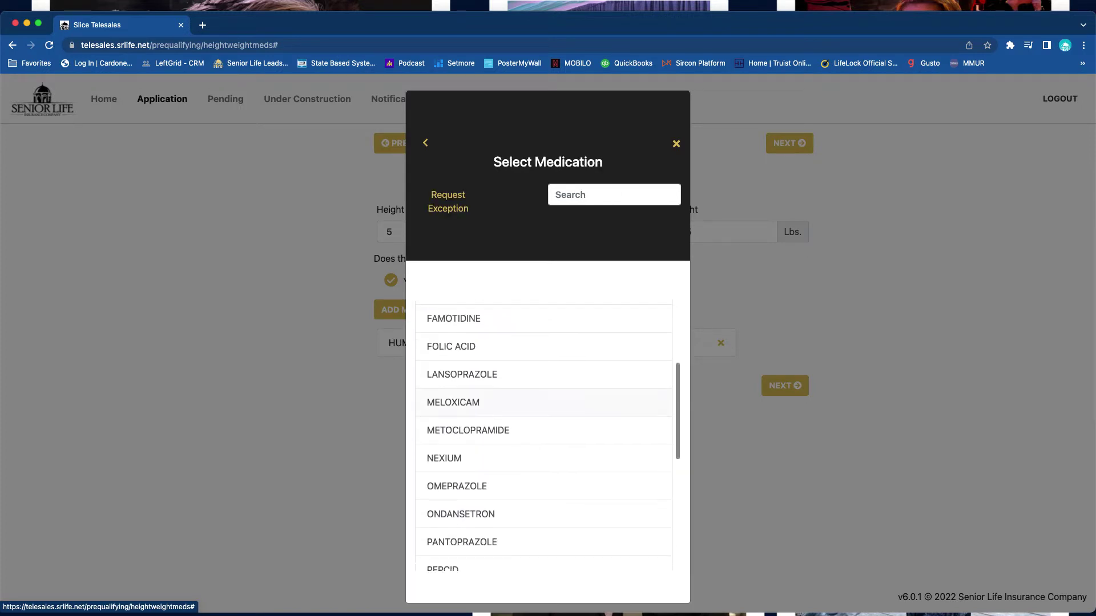
scroll(456, 402, down, 1)
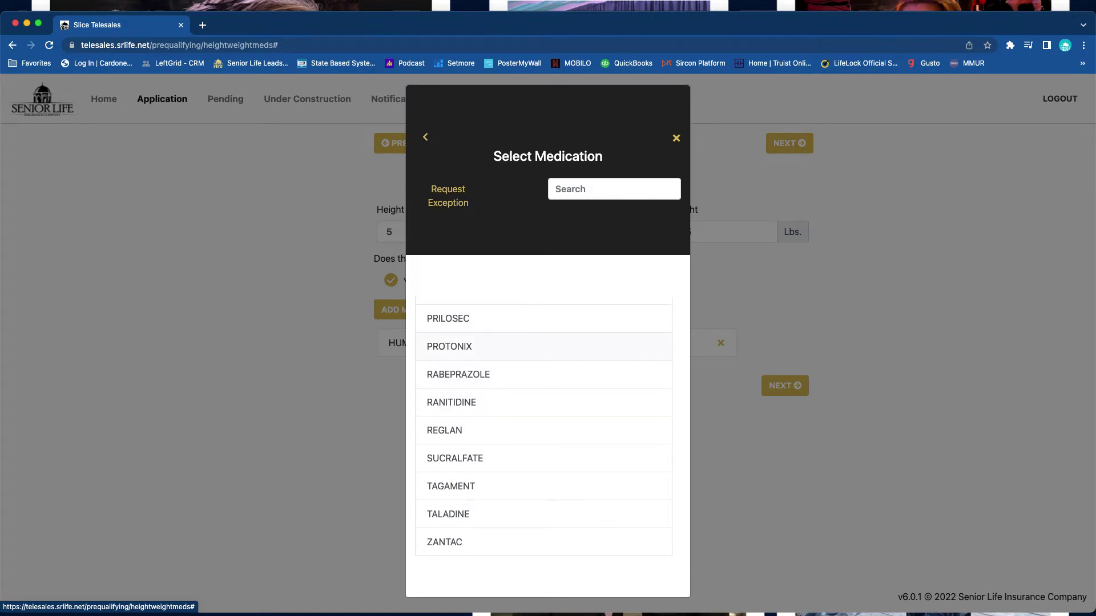
scroll(457, 400, up, 10)
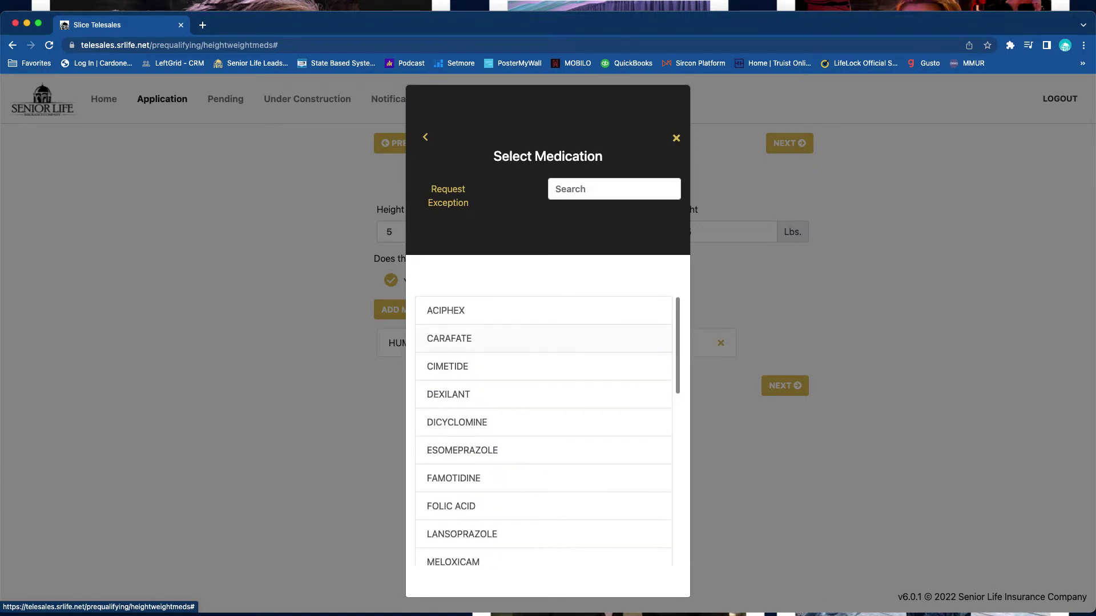
click(448, 196)
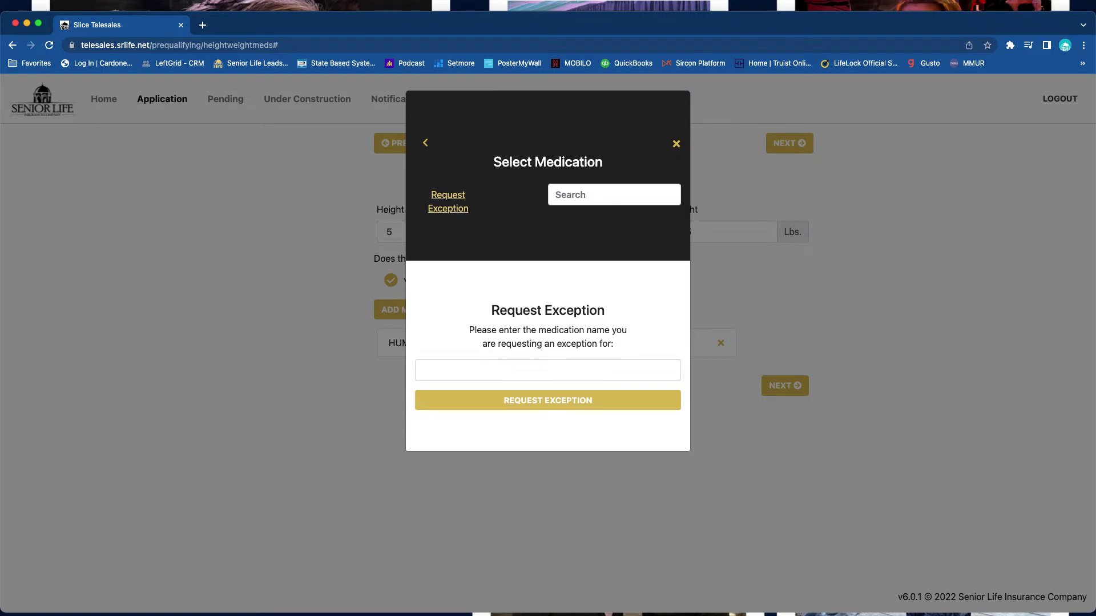
click(547, 370)
text(TEST)
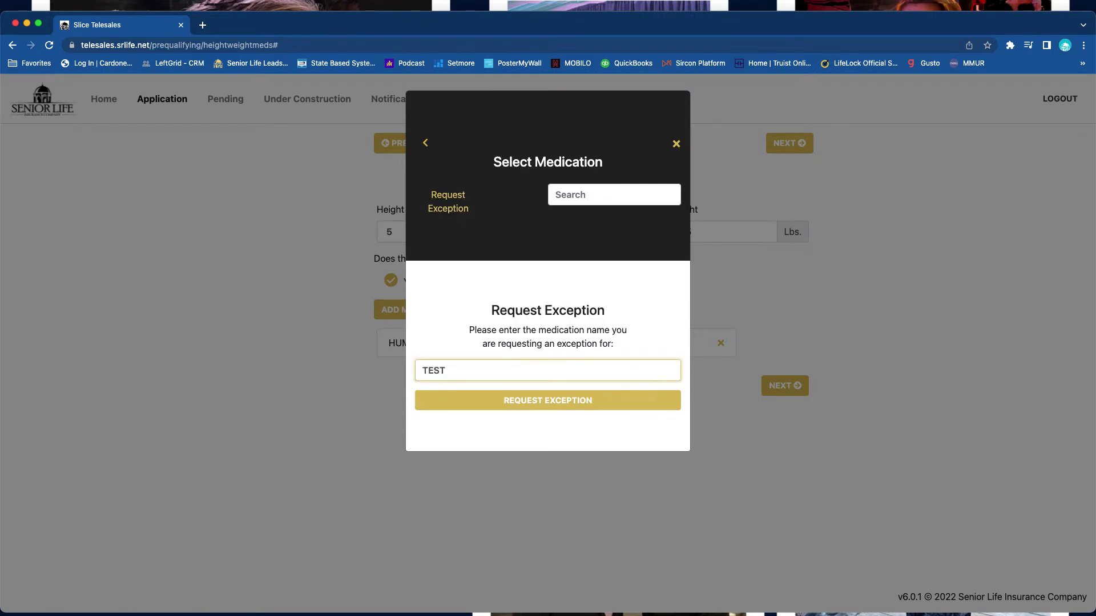
key(Return)
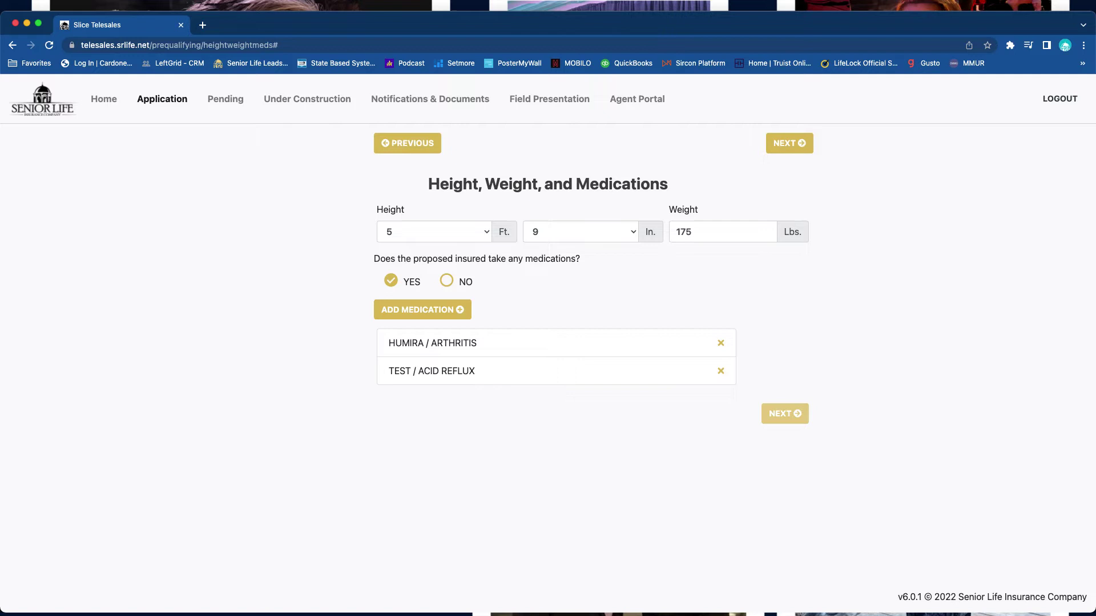
click(785, 413)
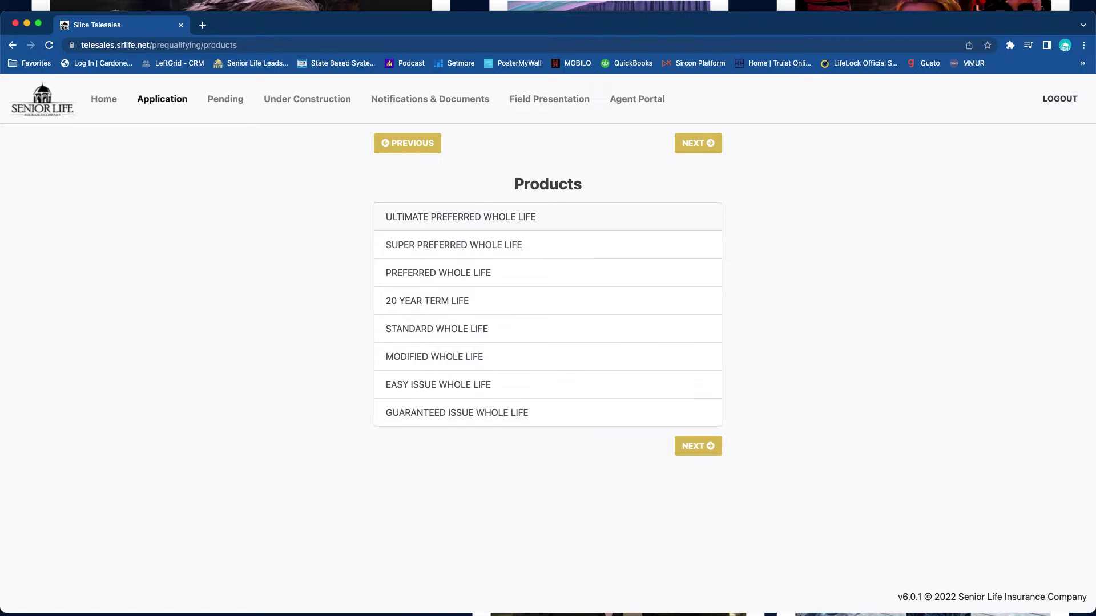
- Select ULTIMATE PREFERRED WHOLE LIFE, dismiss the third-party notice, and go to its brochure
click(460, 216)
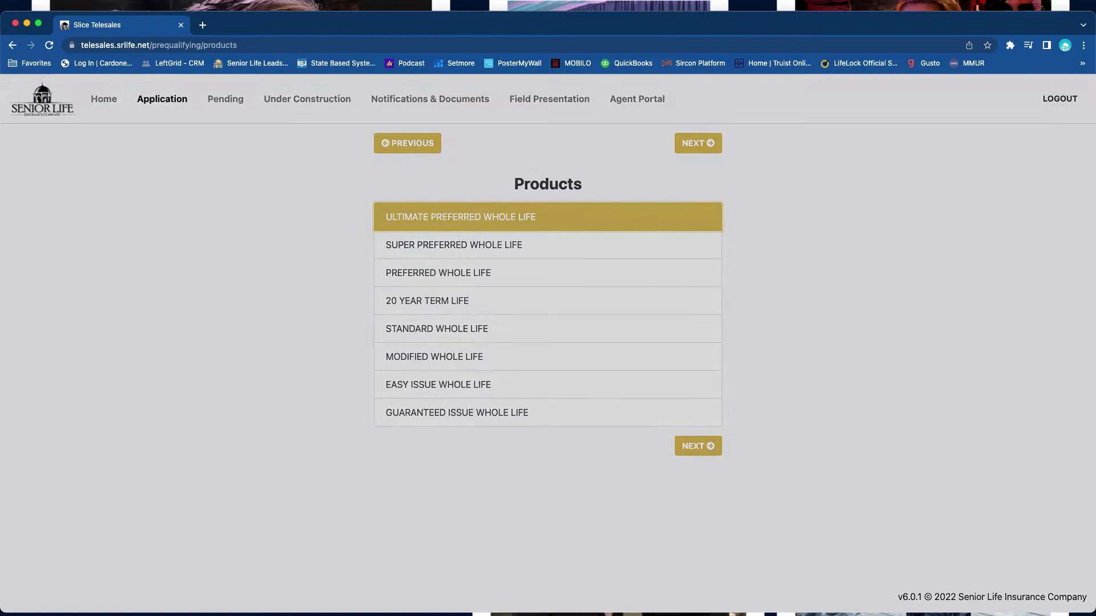
key(Return)
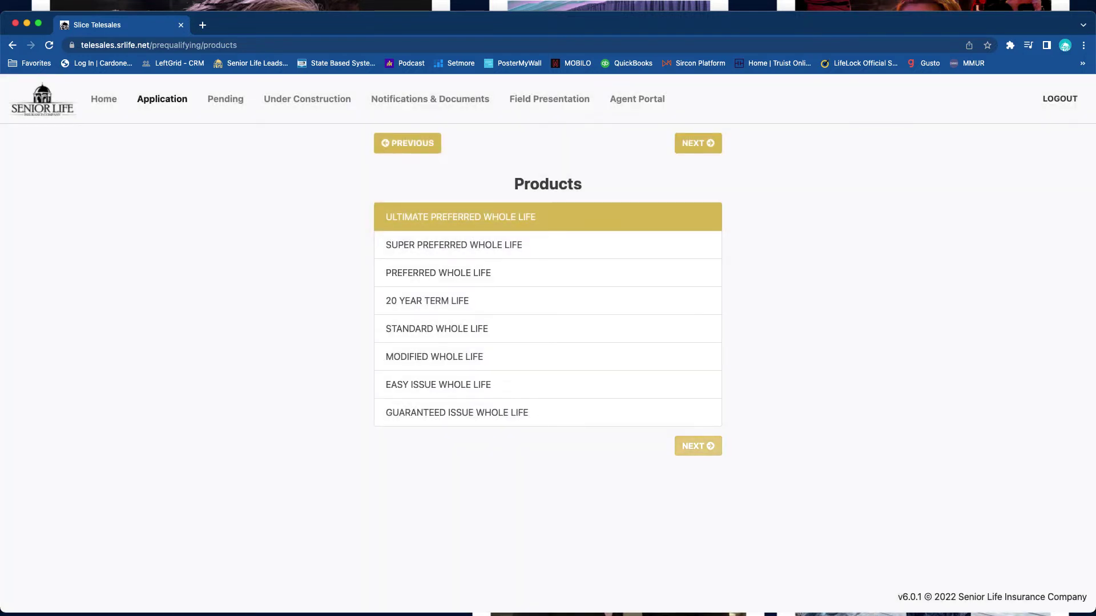
click(698, 446)
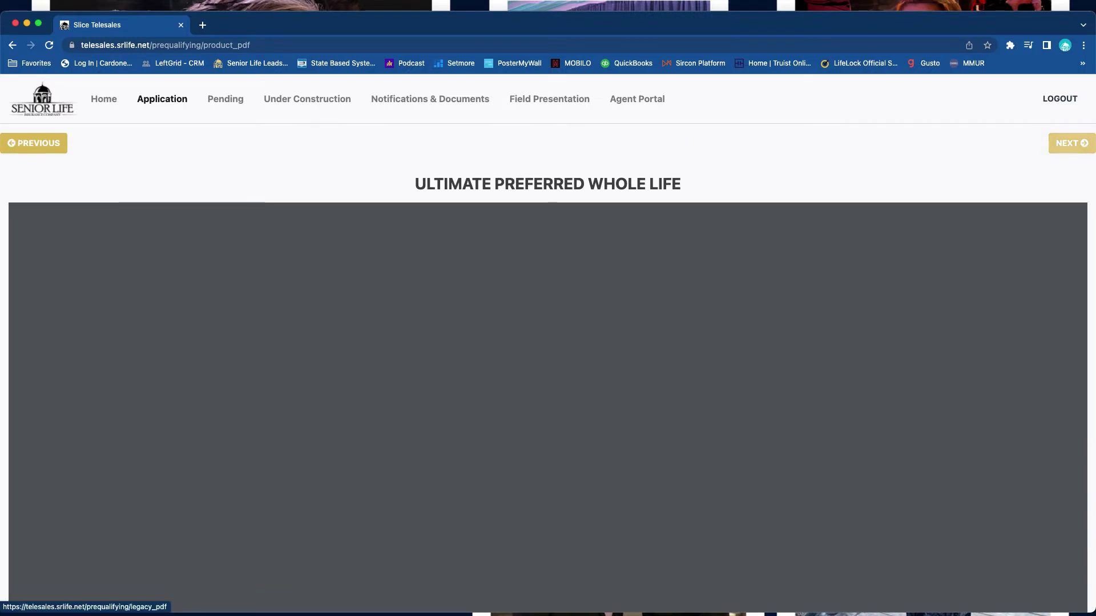
- Scroll through the product brochure, then pass the Legacy Assurance brochure to Legacy Videos
scroll(548, 408, down, 10)
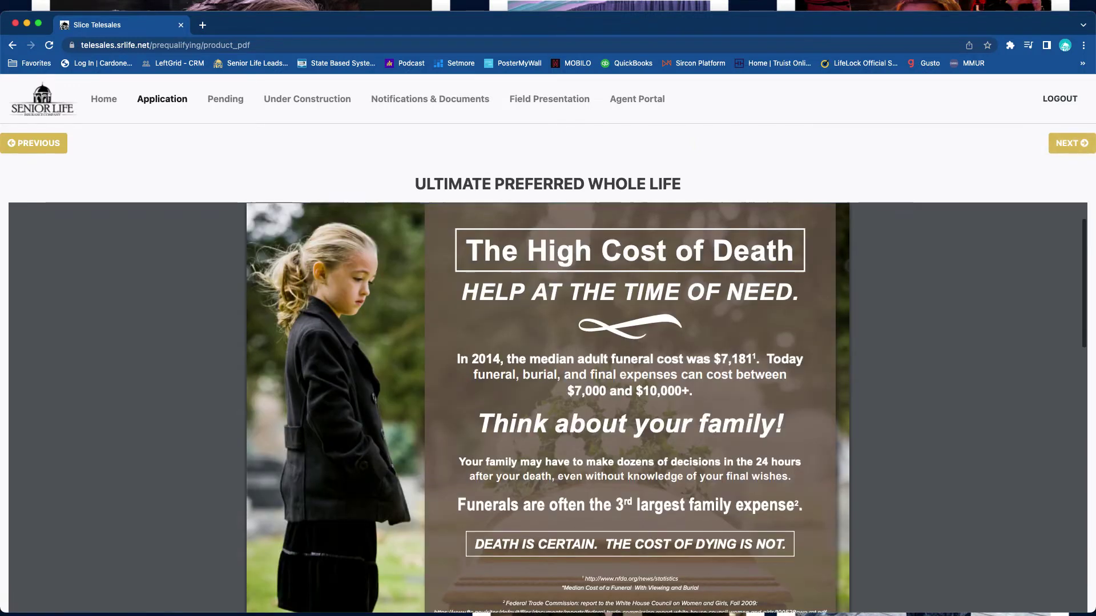
scroll(548, 408, down, 5)
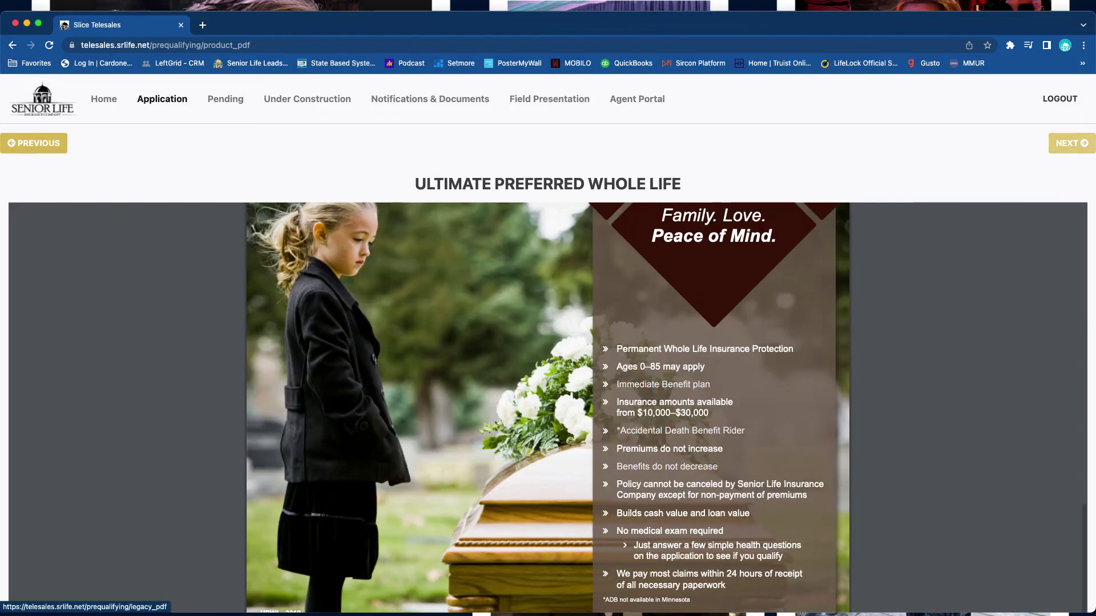
click(1071, 143)
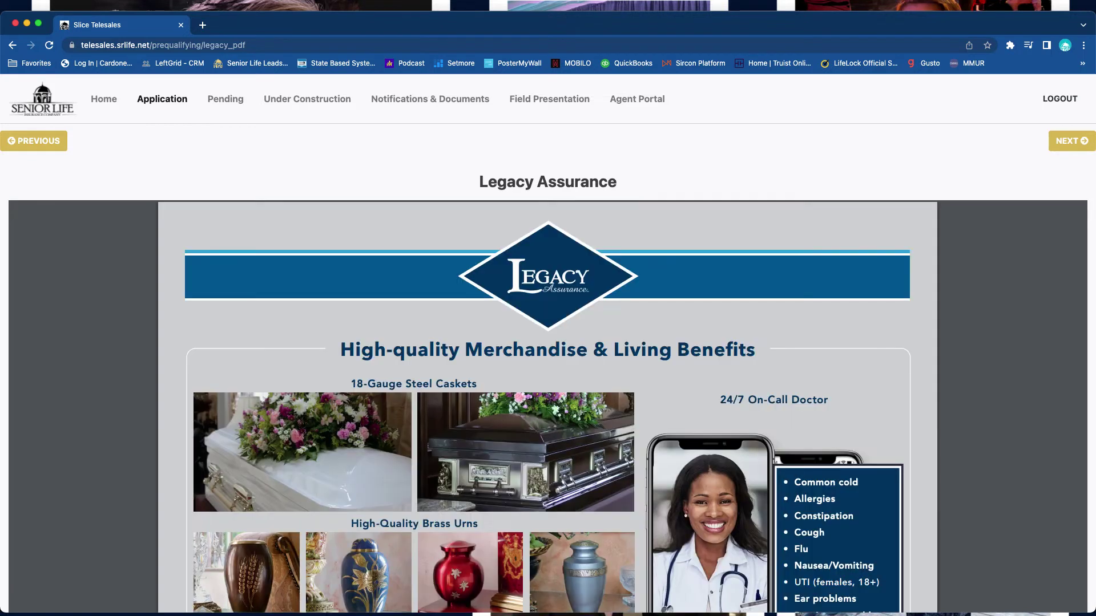
click(1071, 140)
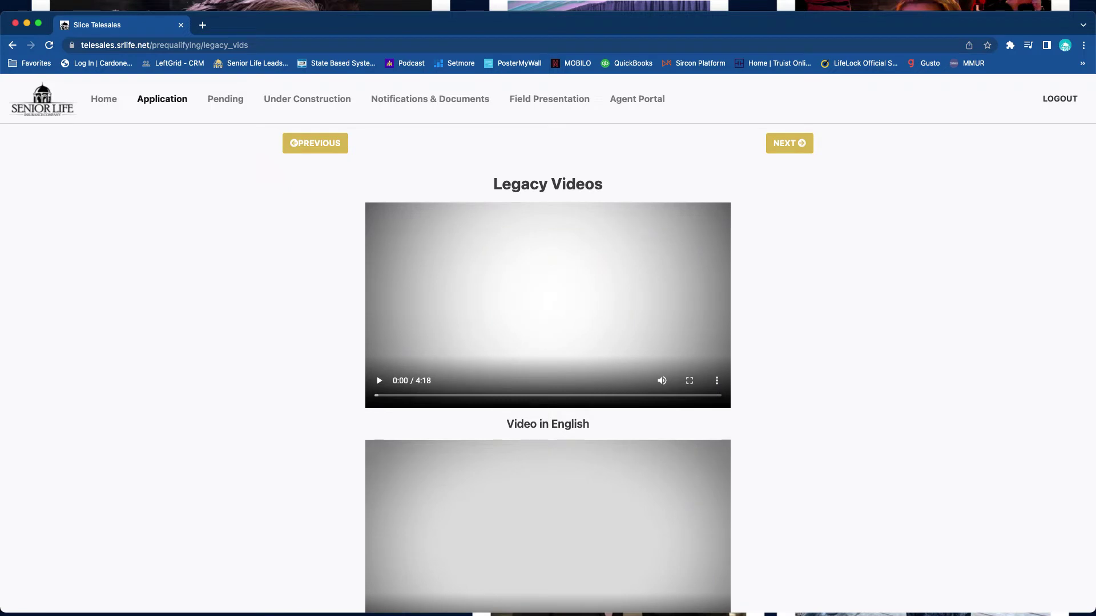
- Review the Legacy Videos page and continue to the Ultimate Preferred Whole Life rate options
scroll(548, 342, down, 1)
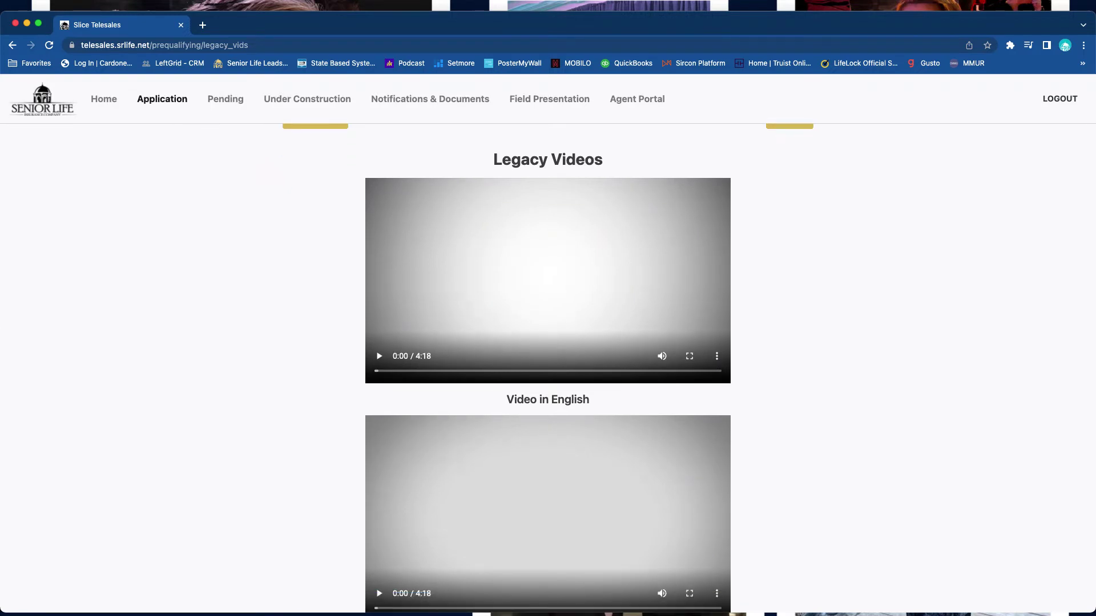
scroll(548, 343, up, 1)
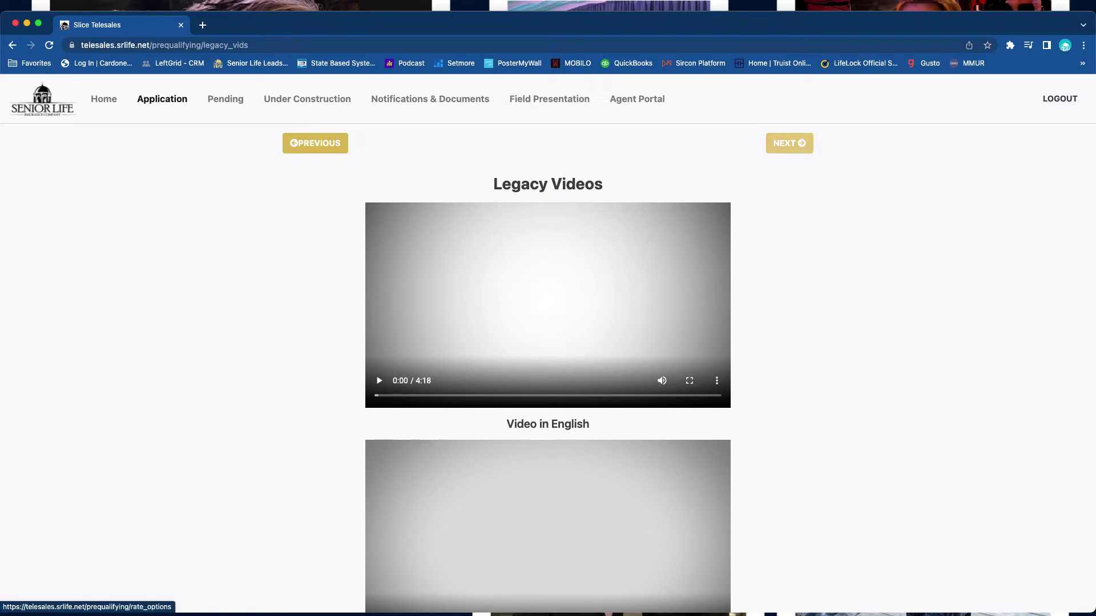
click(790, 143)
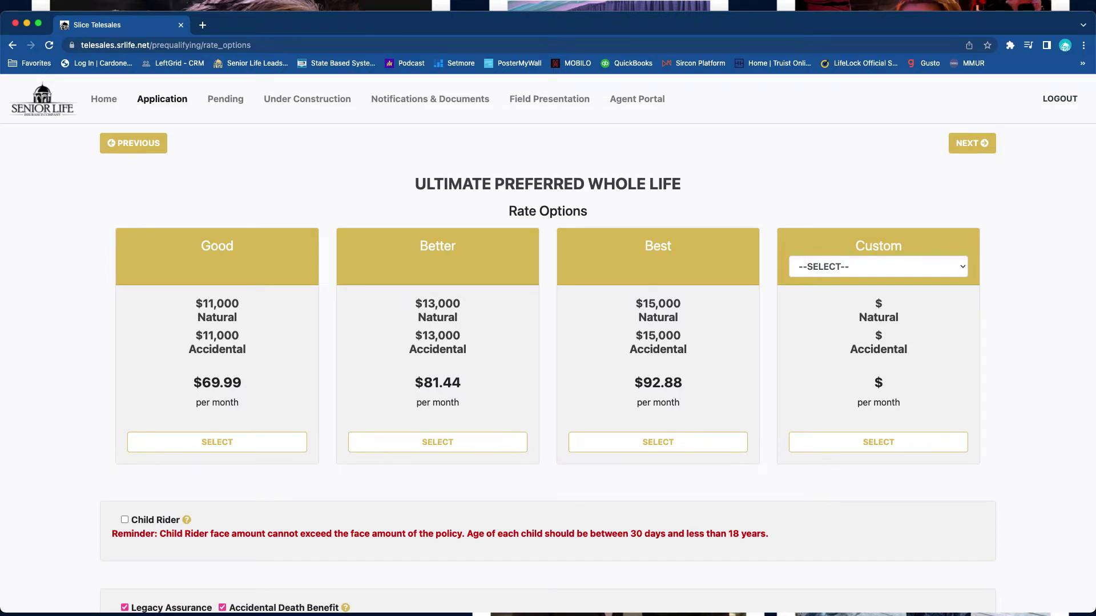
- Leave Custom amount unset and Child Rider unticked, then continue to Beneficiaries
click(877, 267)
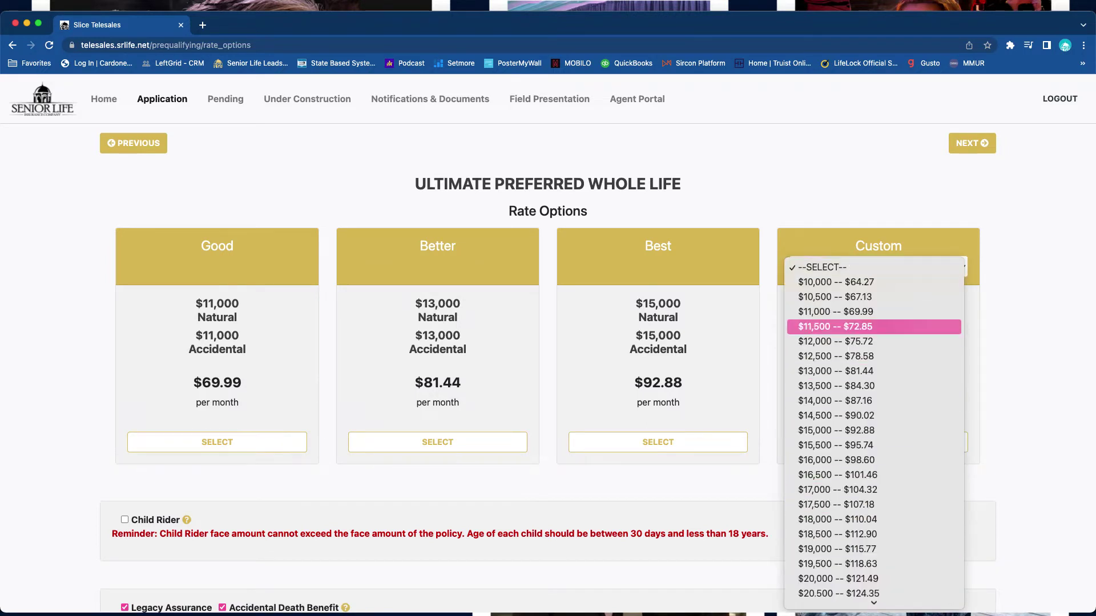
key(Escape)
scroll(548, 342, down, 3)
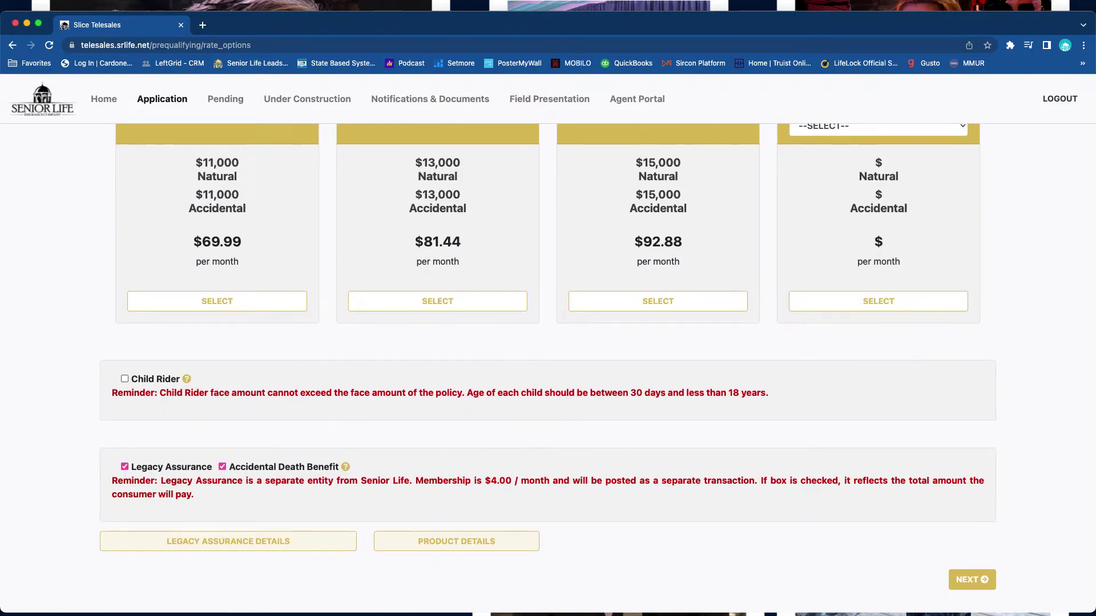
click(124, 379)
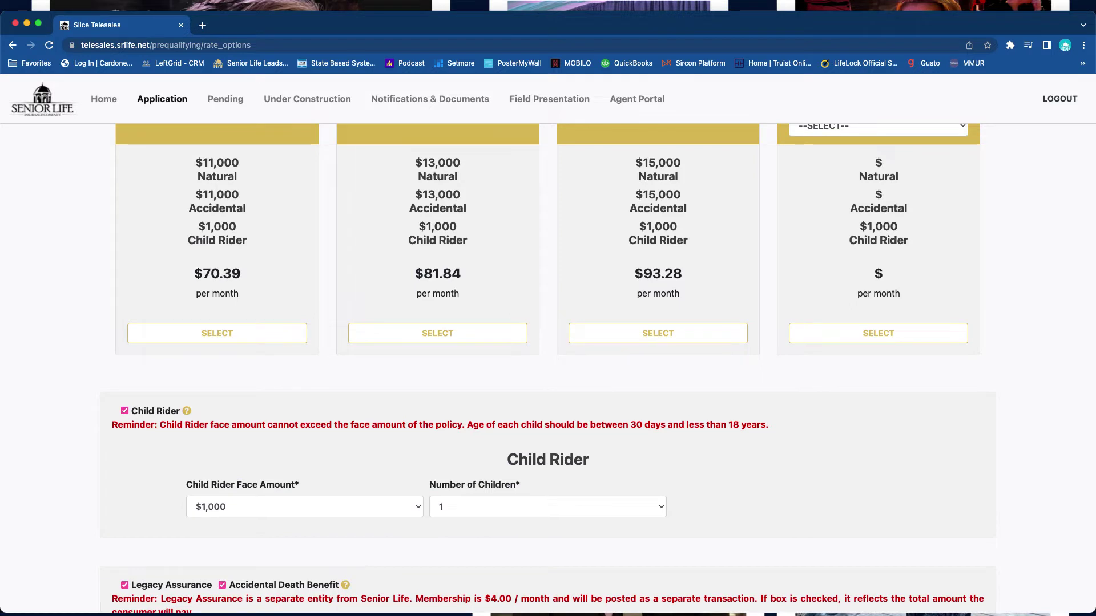
key(space)
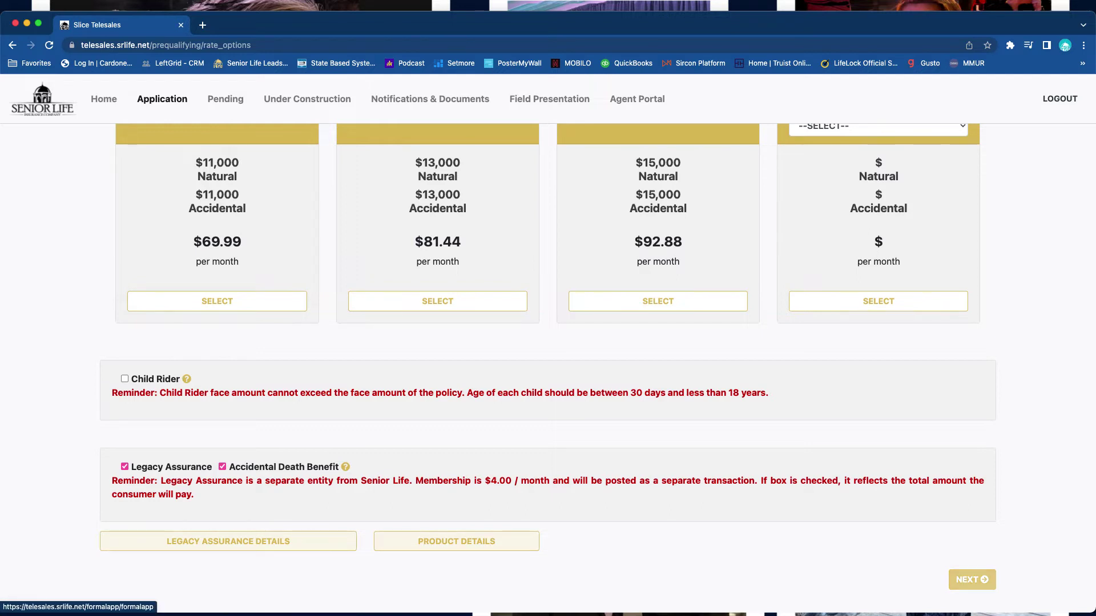
click(972, 579)
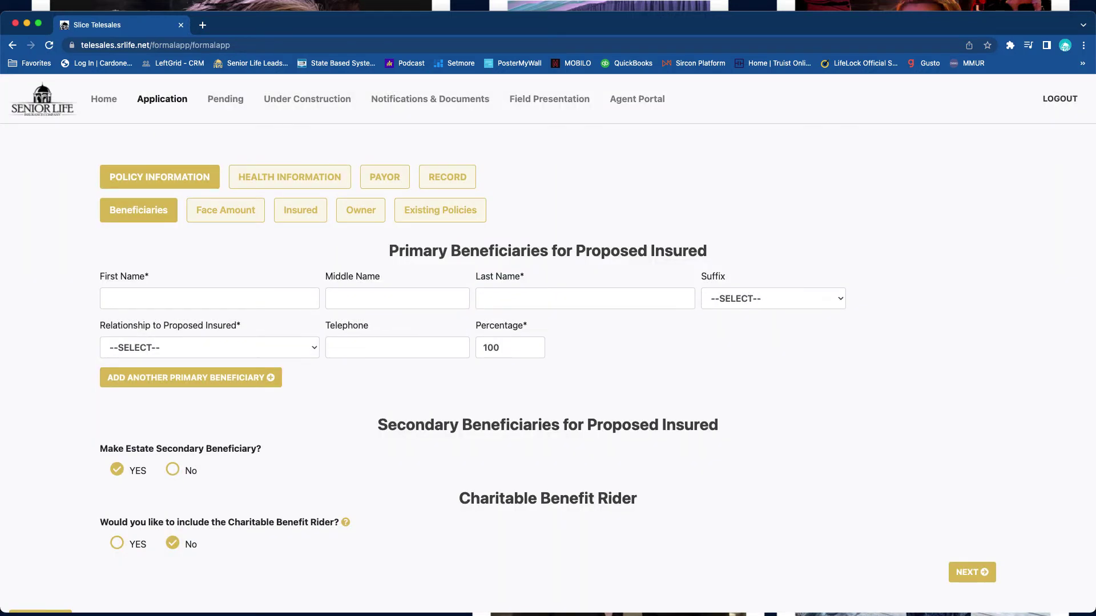
- Enter the primary beneficiary's first and last name with relationship SPOUSE
click(209, 298)
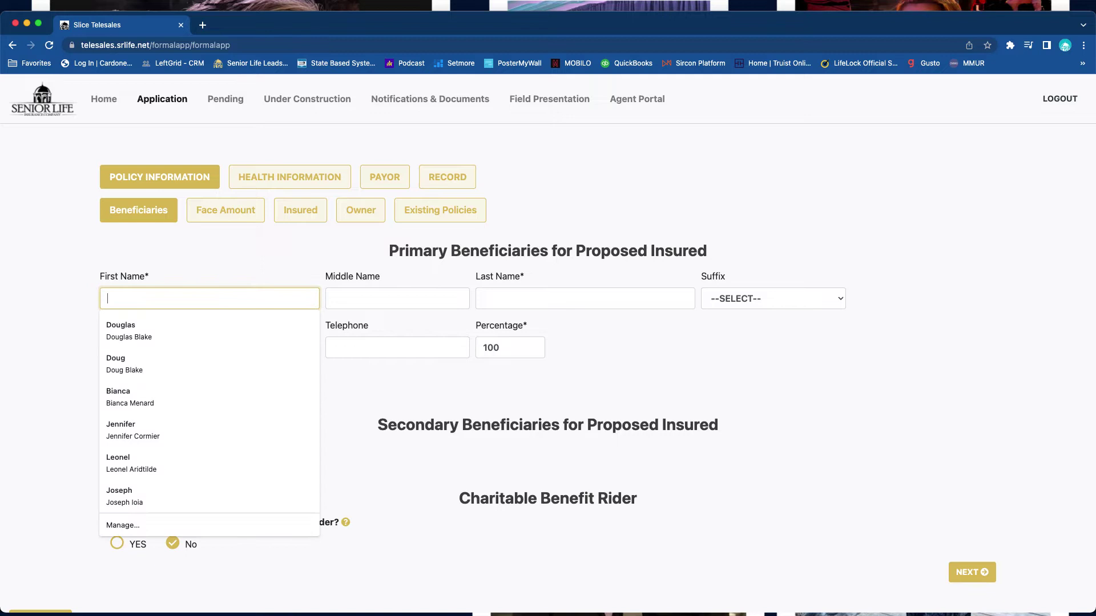
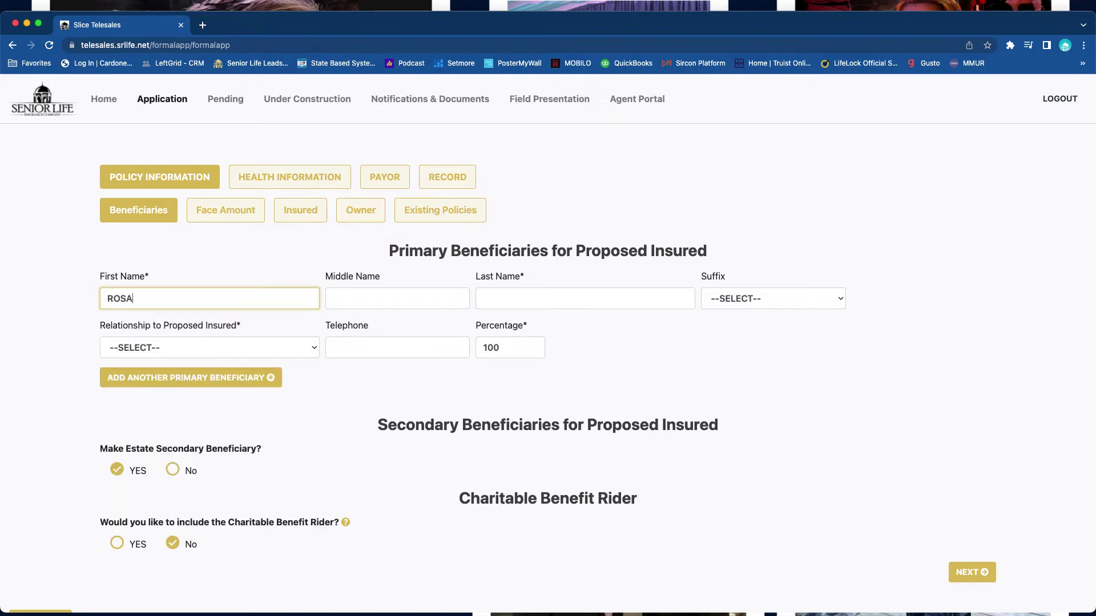
key(Tab)
key(Tab)
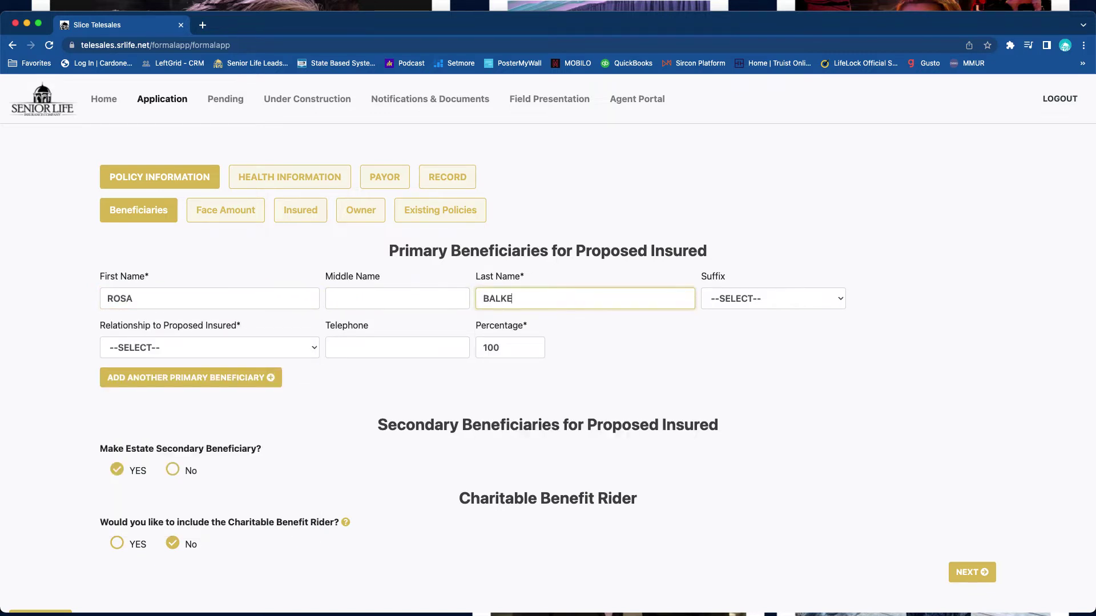
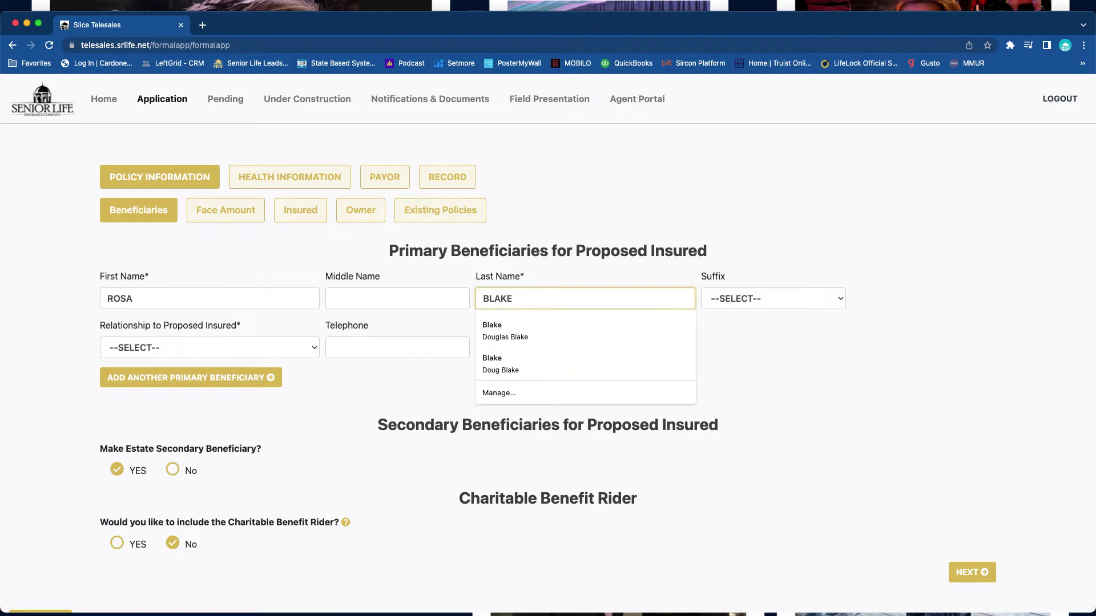
key(Tab)
key(Tab)
key(space)
key(Down)
key(Down)
key(Down)
key(Down)
key(Down)
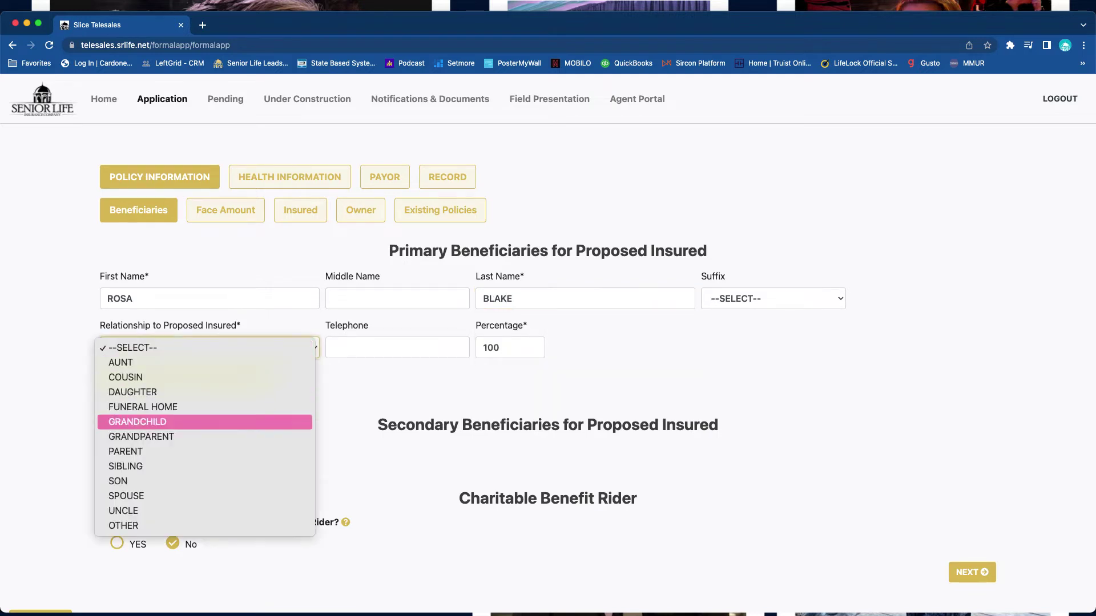
key(Down)
key(Down)
key(Down)
key(Down)
key(Down)
key(Return)
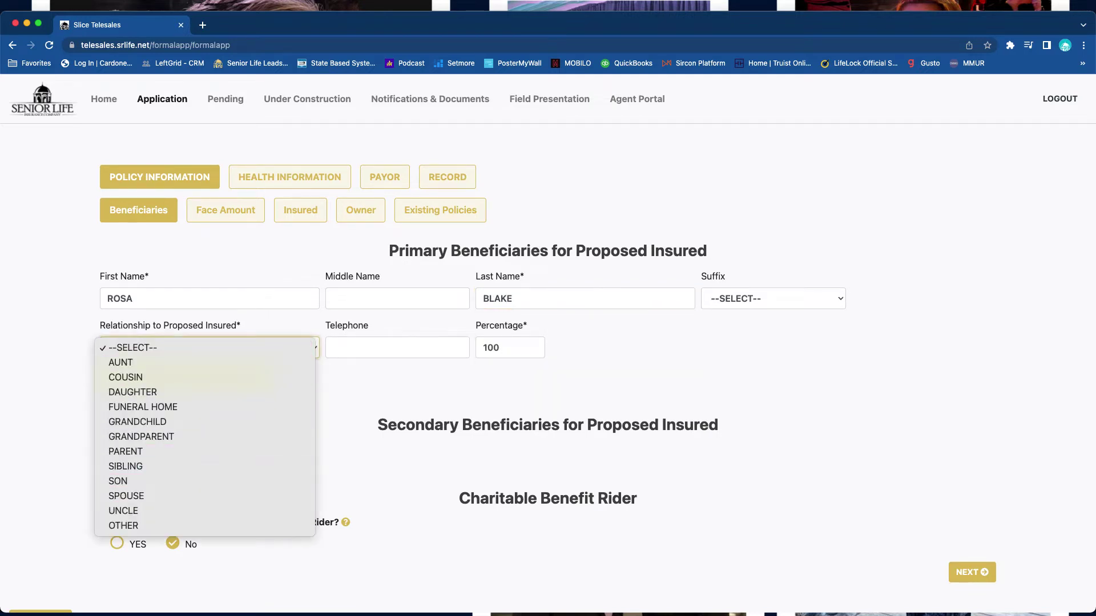
- Keep the estate as secondary beneficiary, decline the Charitable Benefit Rider, and continue
scroll(548, 349, down, 1)
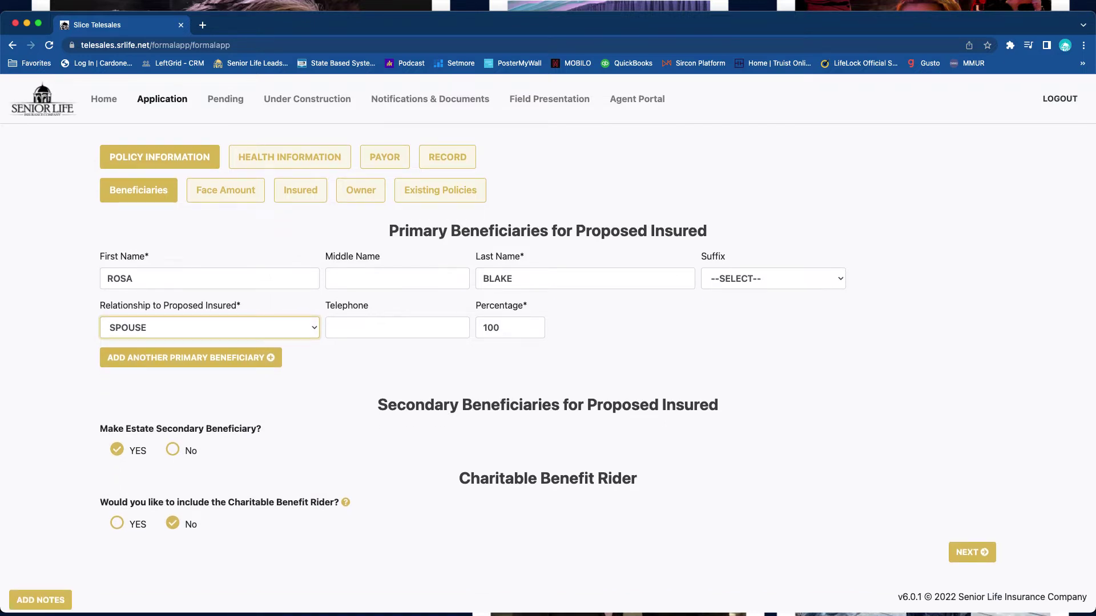
click(172, 449)
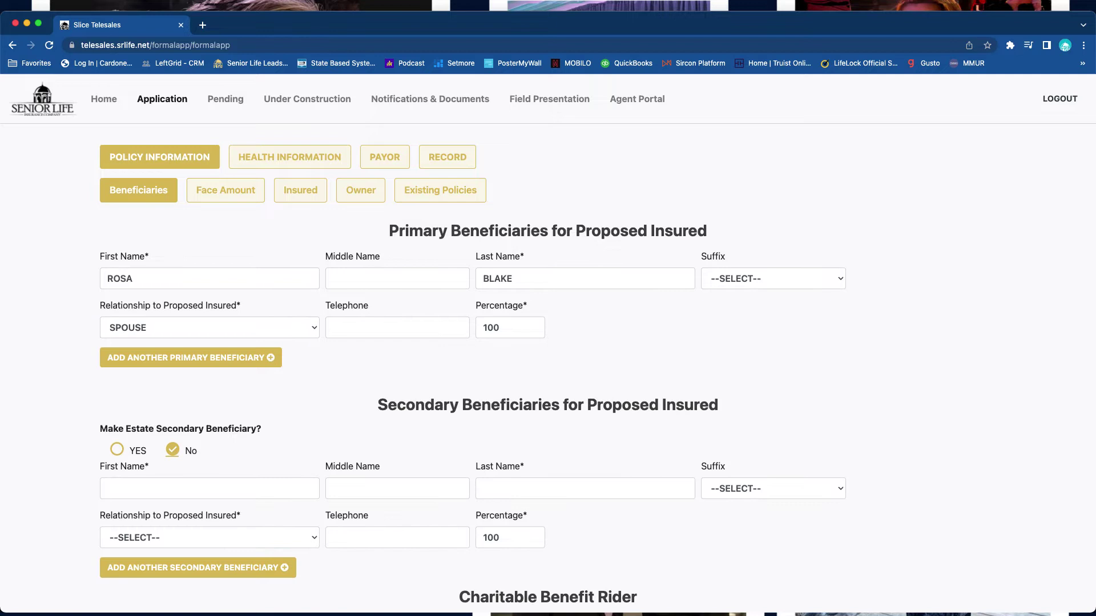
click(116, 450)
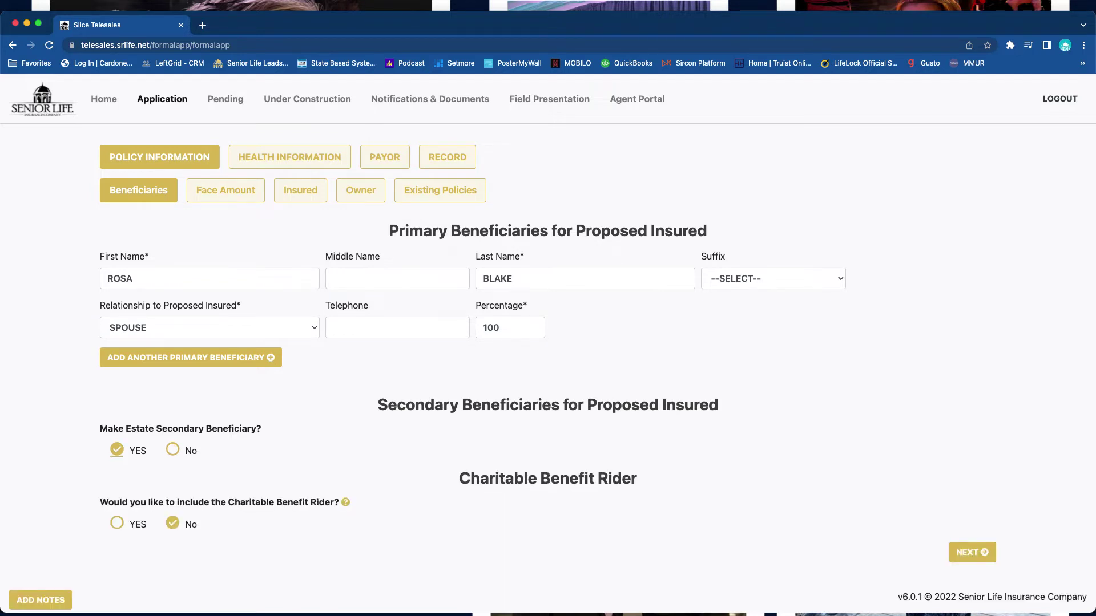
click(116, 524)
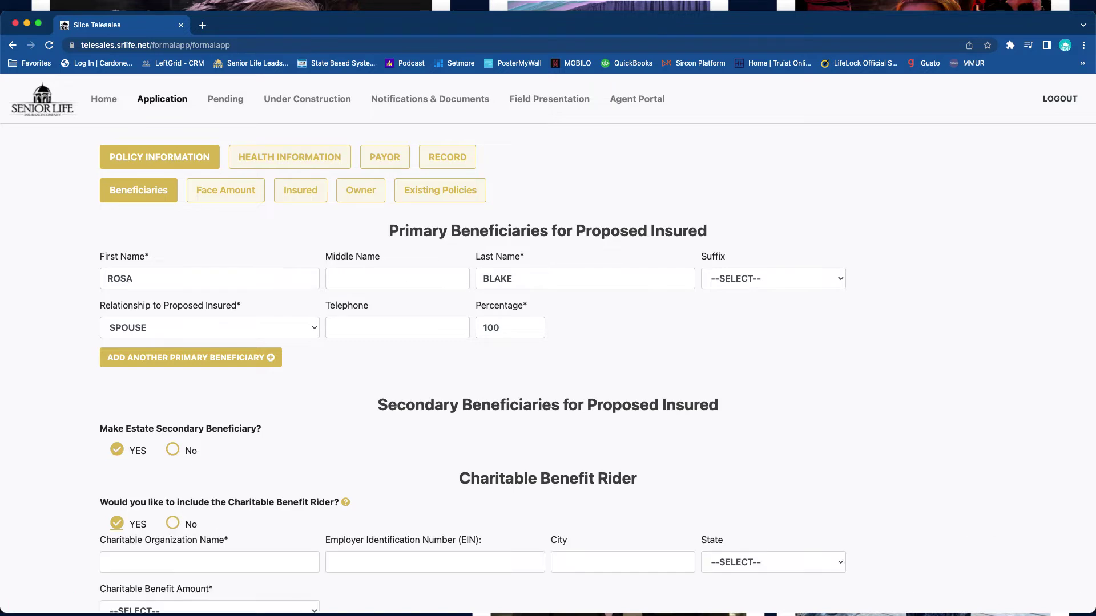
scroll(117, 523, down, 3)
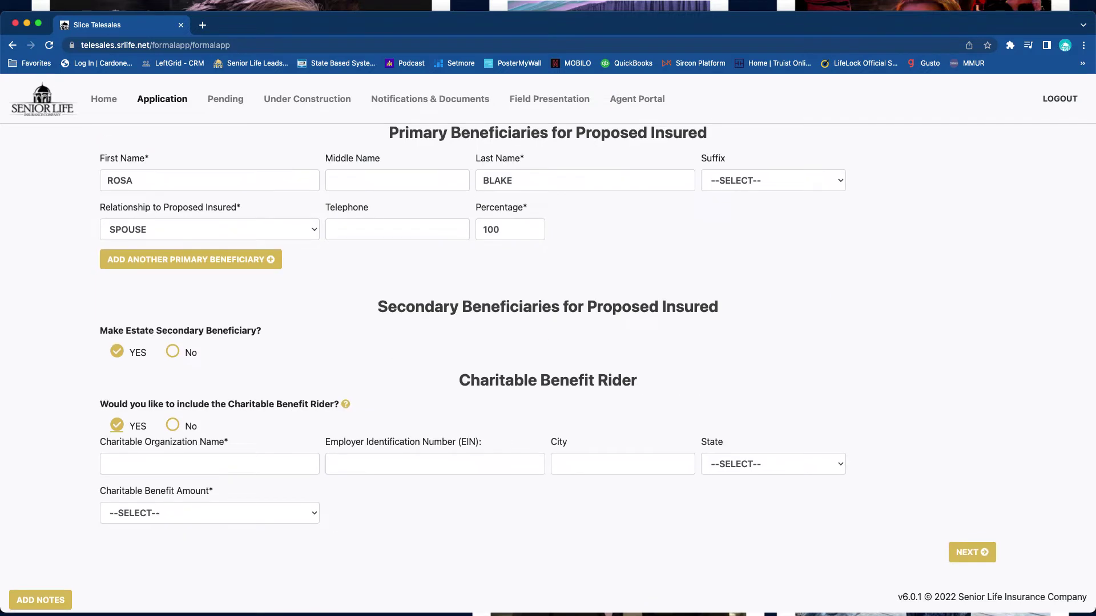
click(116, 516)
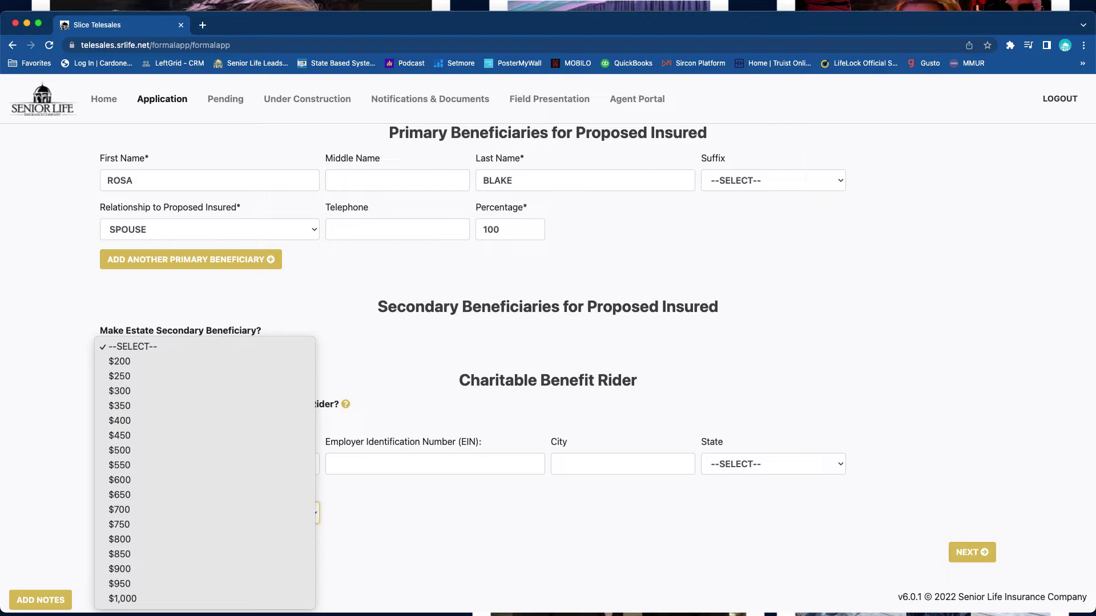
key(Escape)
click(172, 426)
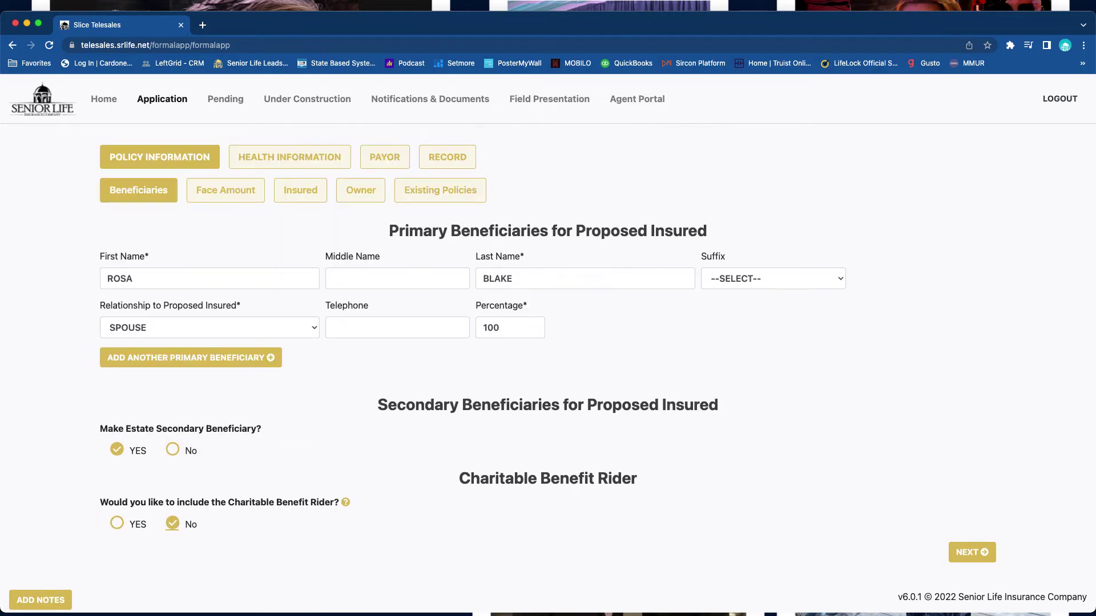
click(972, 552)
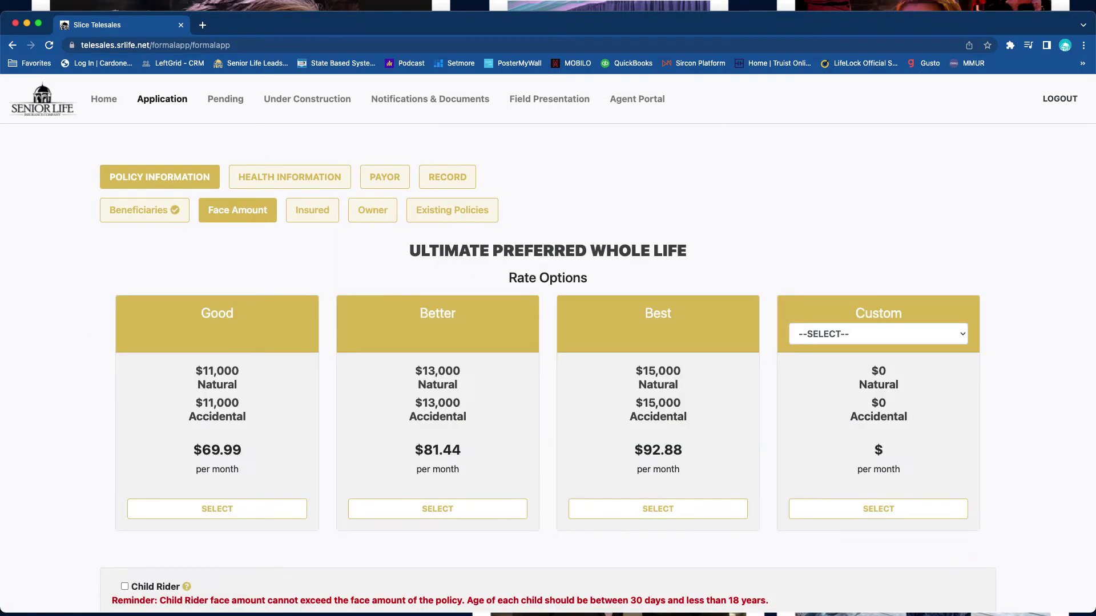
- Select the Better rate option and set Number of Referrals to 4
scroll(438, 378, down, 3)
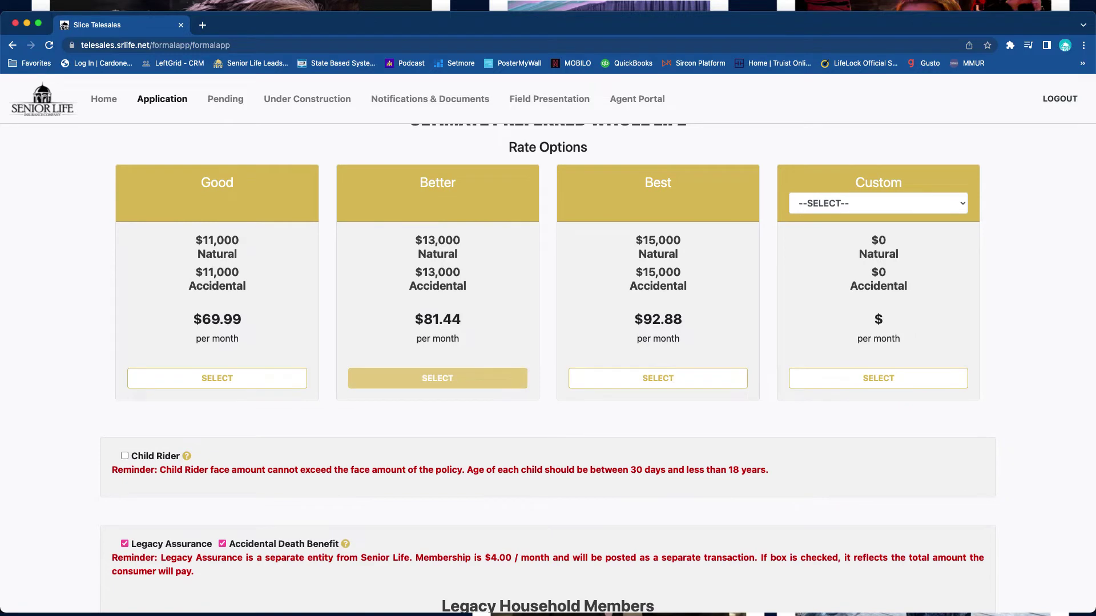
click(437, 378)
scroll(437, 378, down, 5)
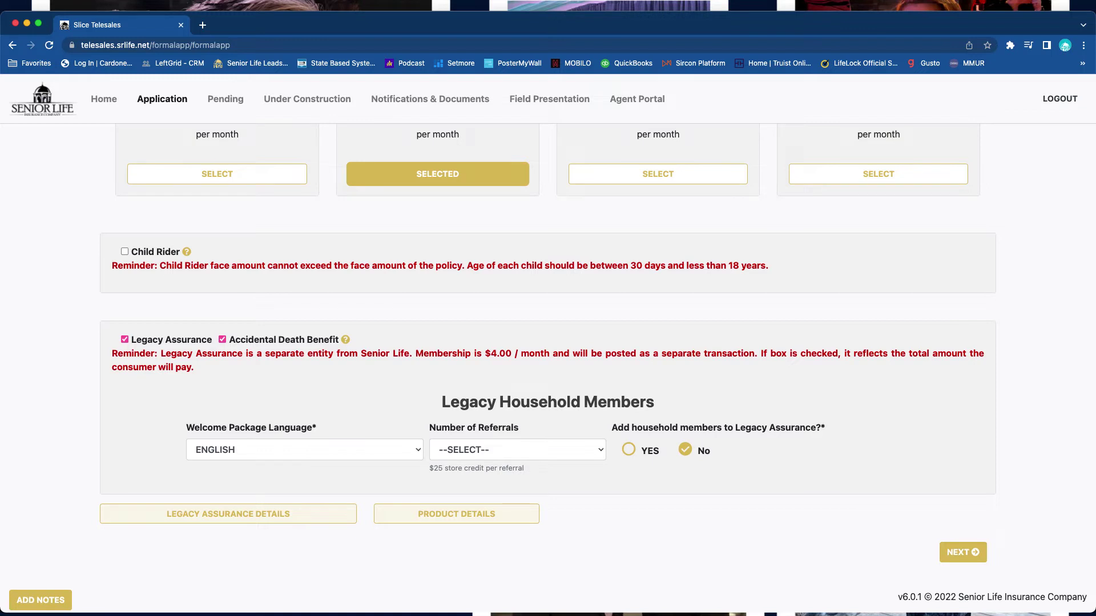
click(517, 449)
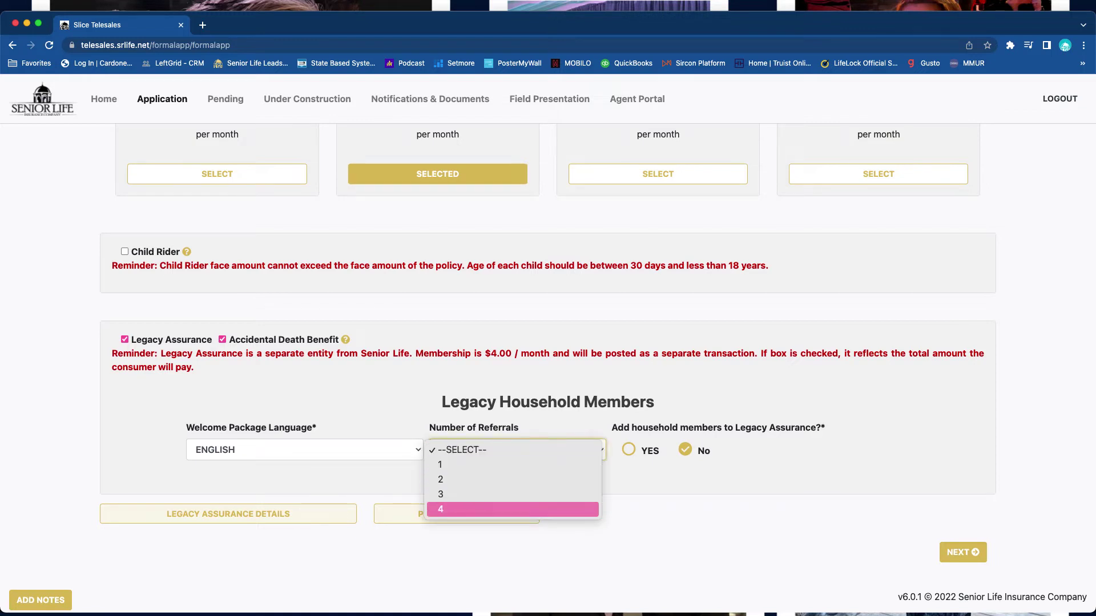
click(514, 508)
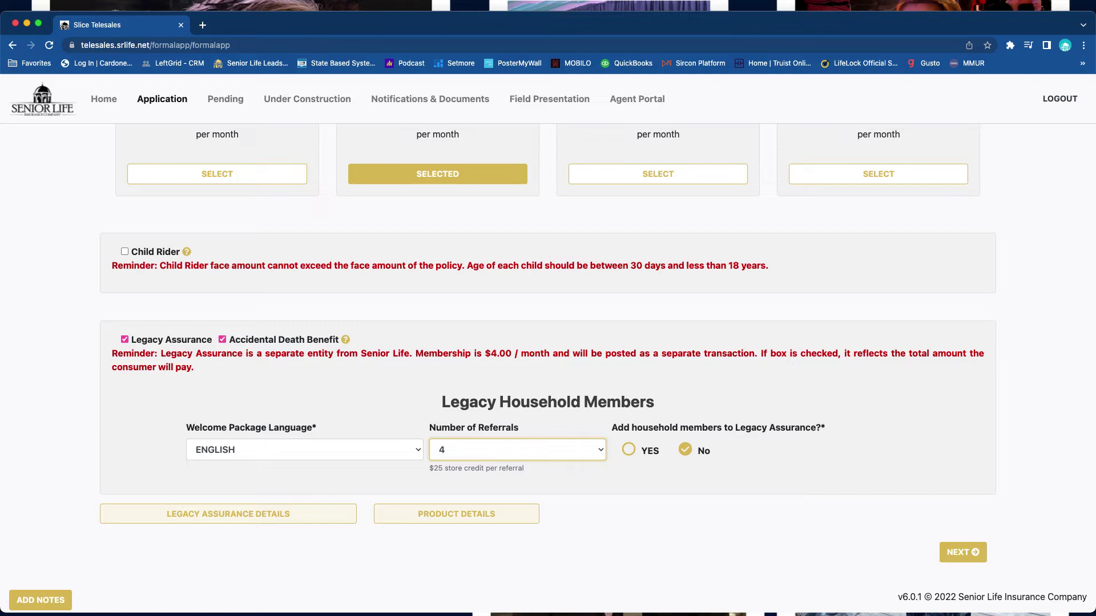
- Keep the ENGLISH welcome package, decline household members, and continue to Proposed Insured
click(304, 450)
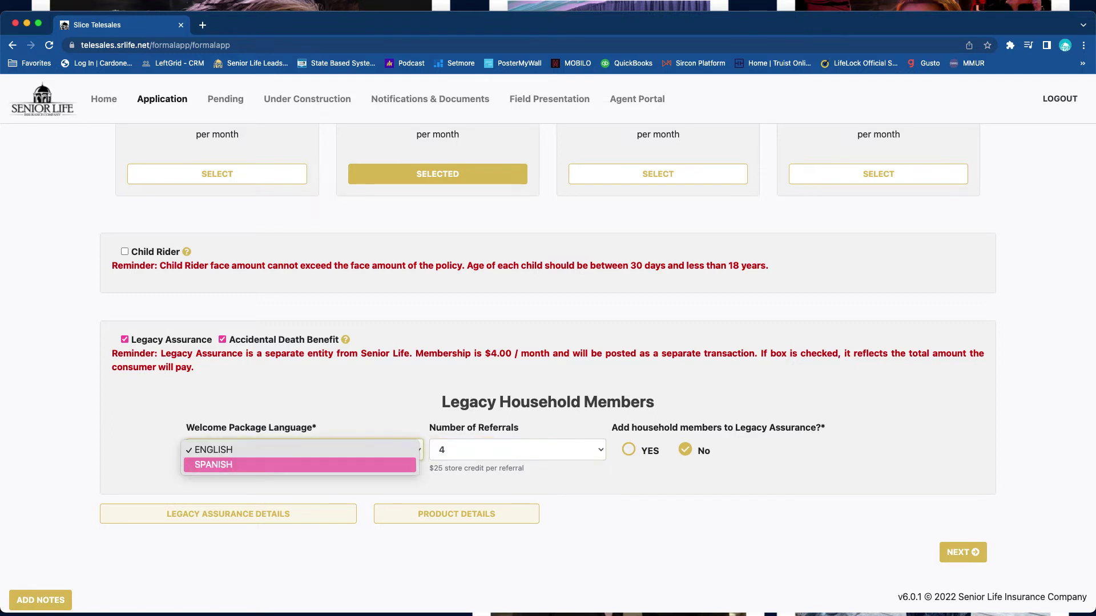
key(Up)
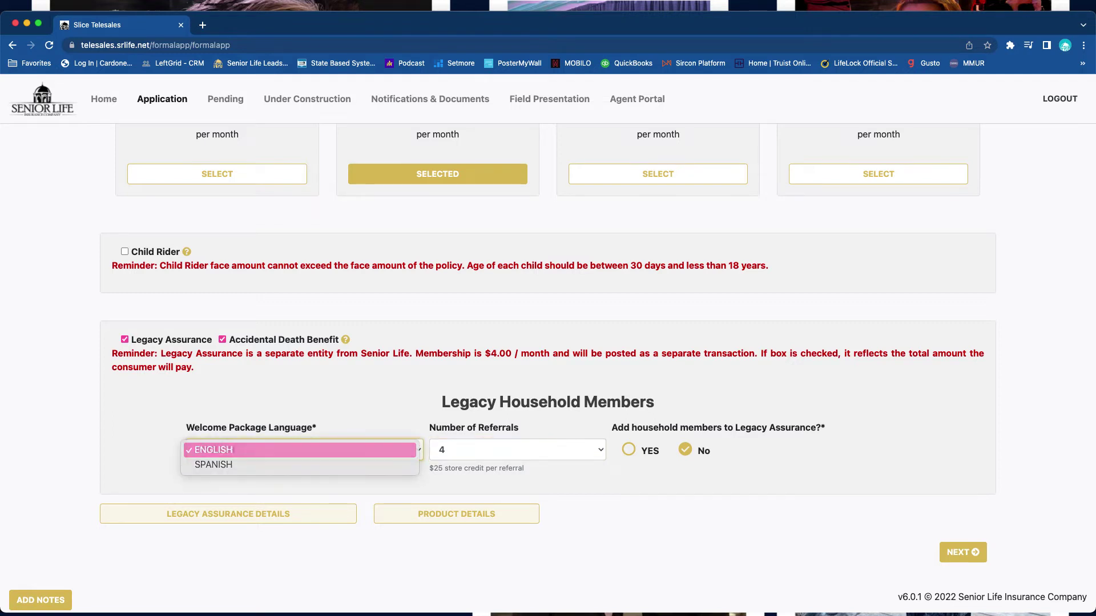
key(Return)
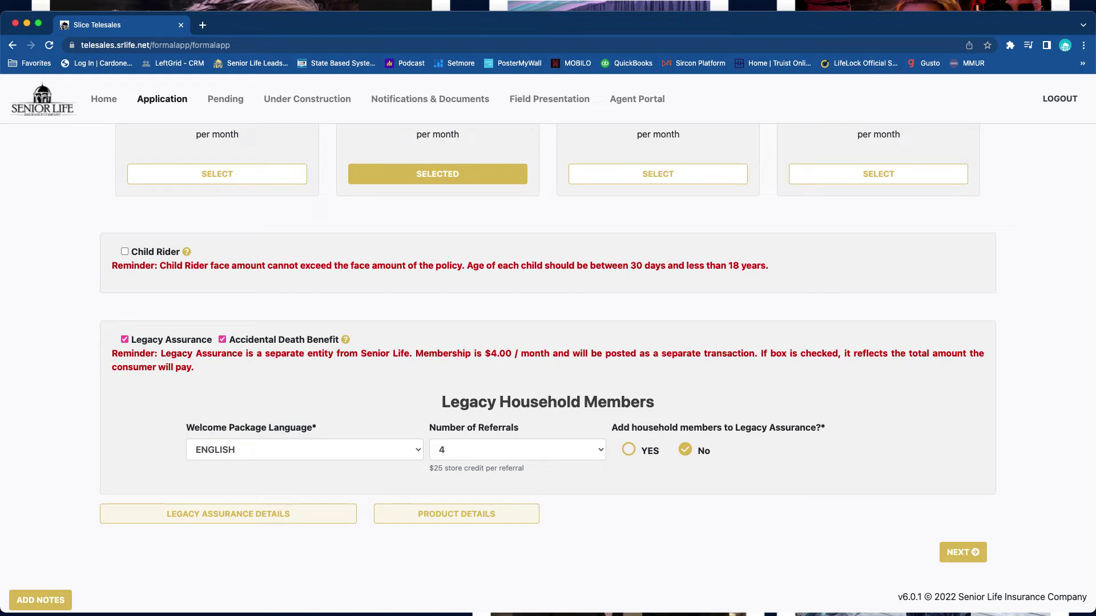
click(628, 449)
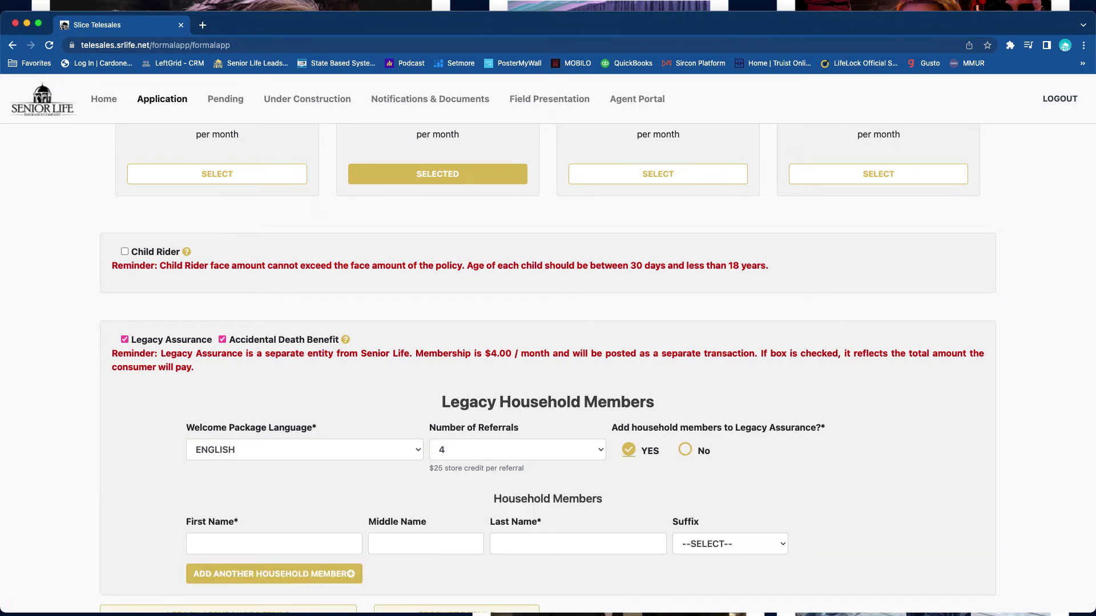
scroll(548, 371, down, 2)
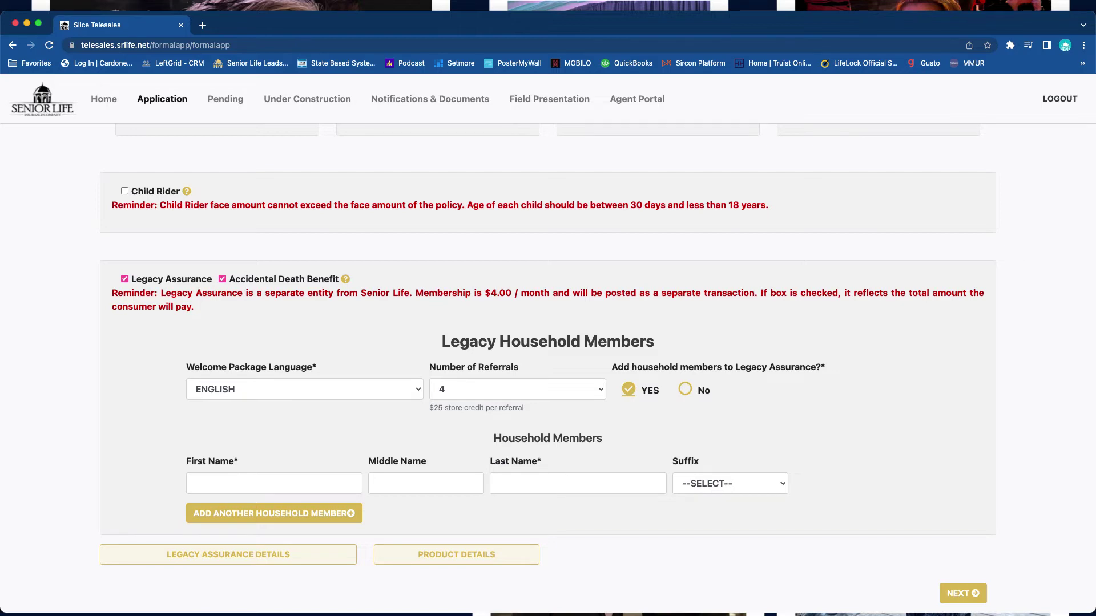
click(685, 389)
click(962, 551)
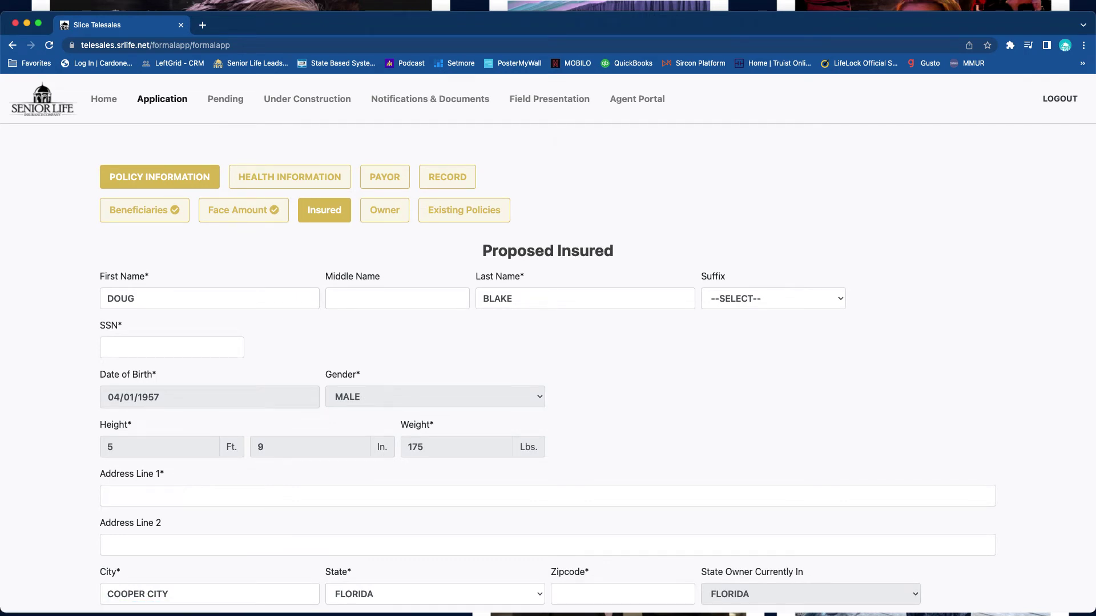
- Enter the insured's SSN and accept the saved home address suggestion
click(171, 347)
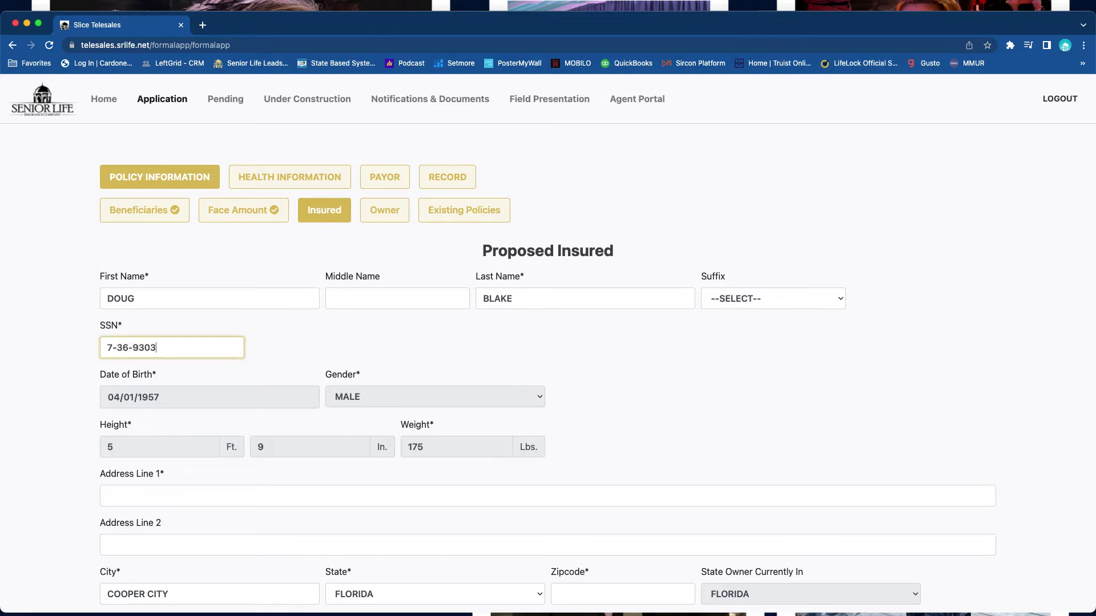
scroll(548, 358, down, 3)
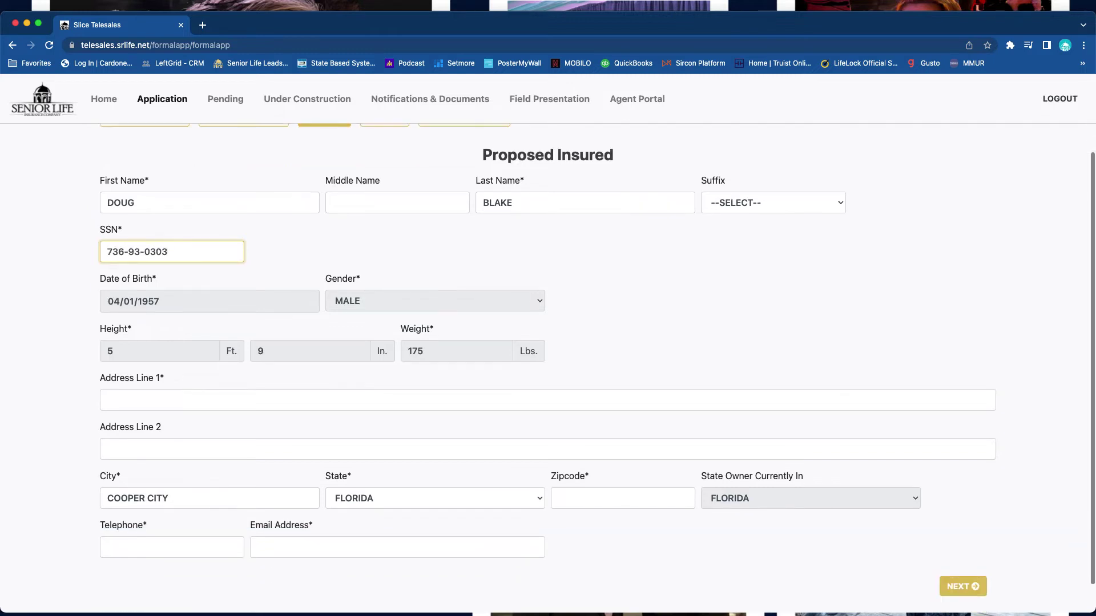
key(Tab)
key(Down)
key(Down)
key(Down)
key(Down)
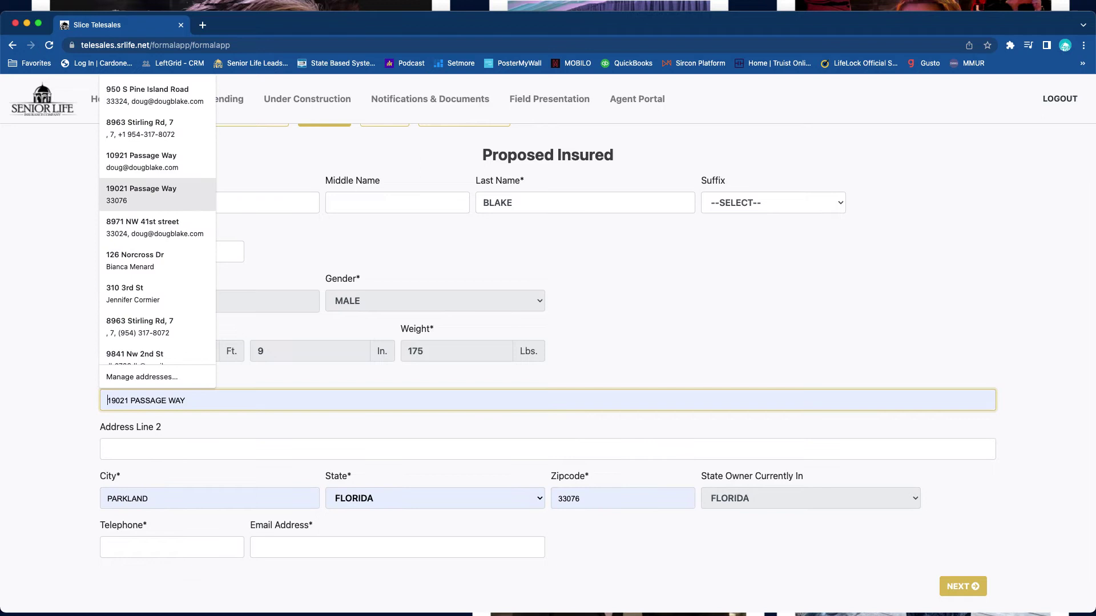
key(Return)
scroll(547, 358, down, 1)
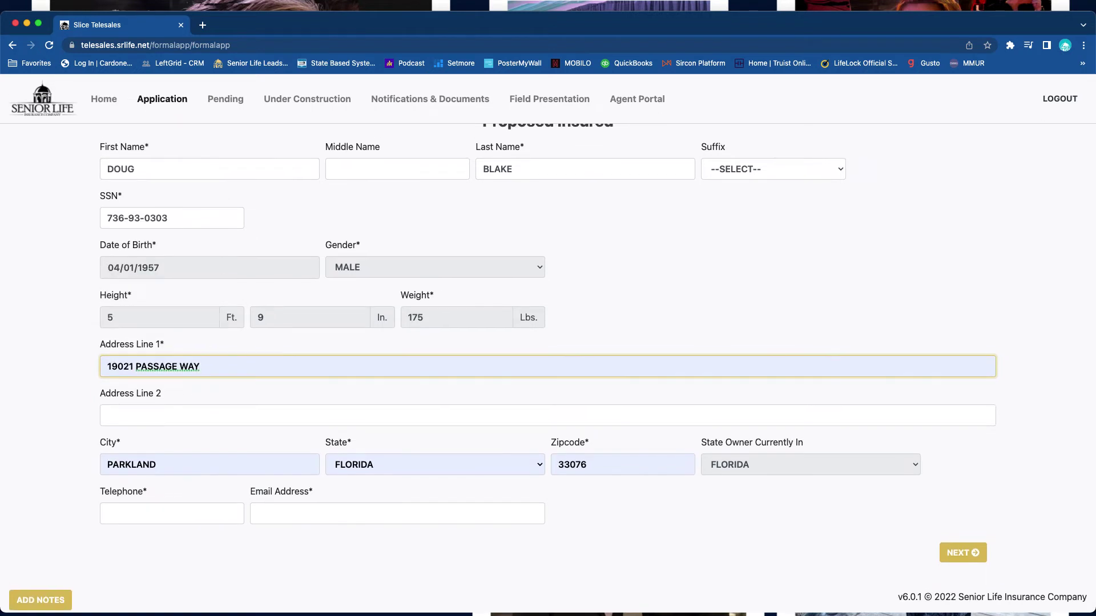
- Fill the telephone from saved contact details, replace its leading 1 with 2, and continue
click(171, 513)
key(Down)
key(Down)
key(Down)
key(Return)
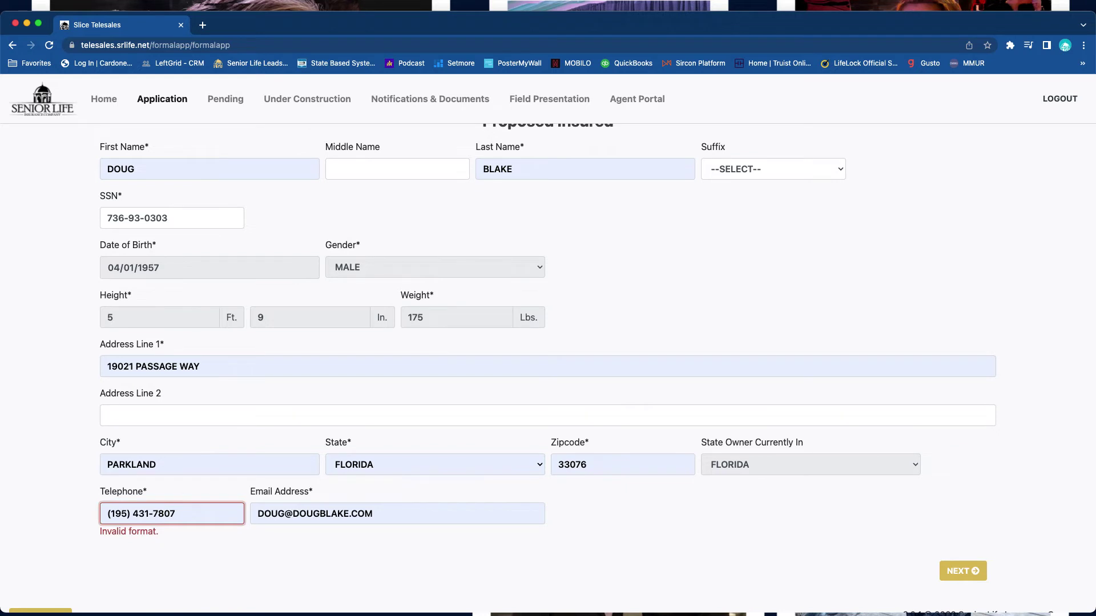
click(108, 514)
key(Delete)
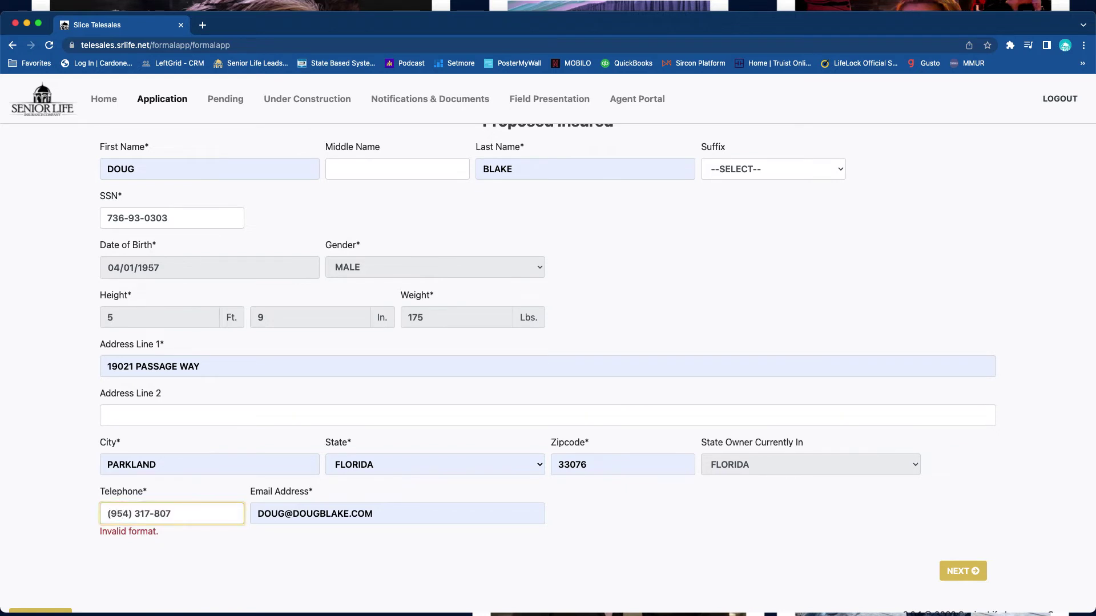
text(2)
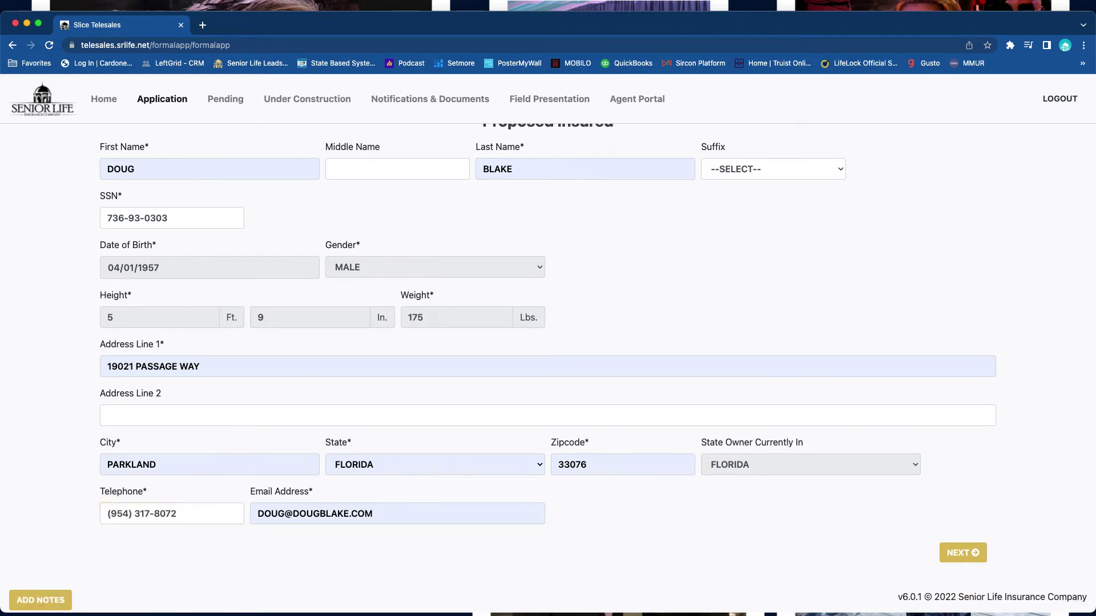
click(963, 571)
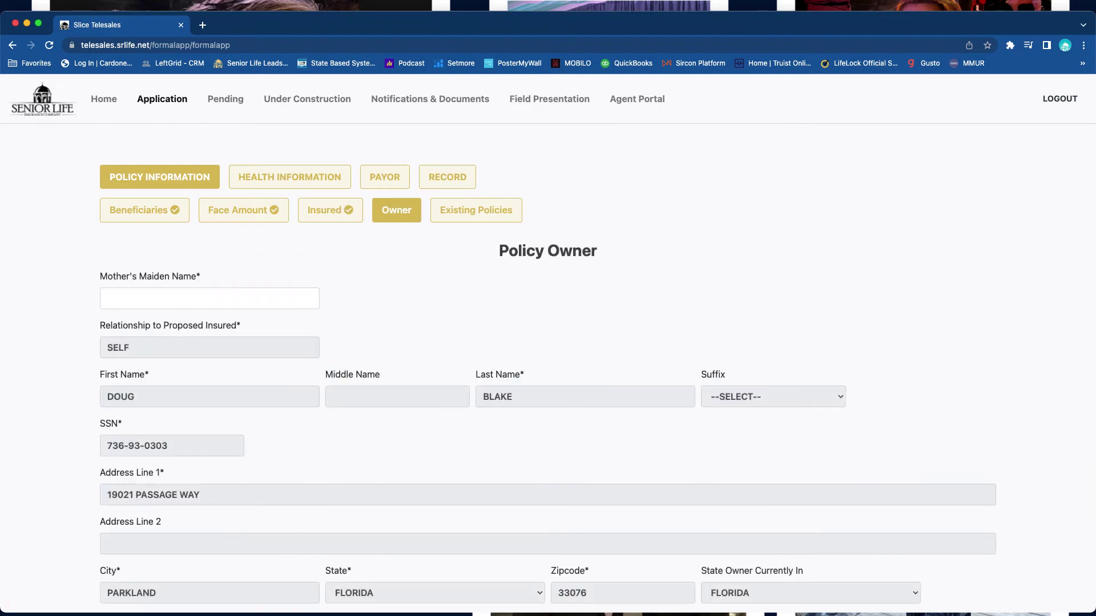
- Enter the policy owner's mother's maiden name and continue to Existing Policies
click(209, 299)
text(SMITH)
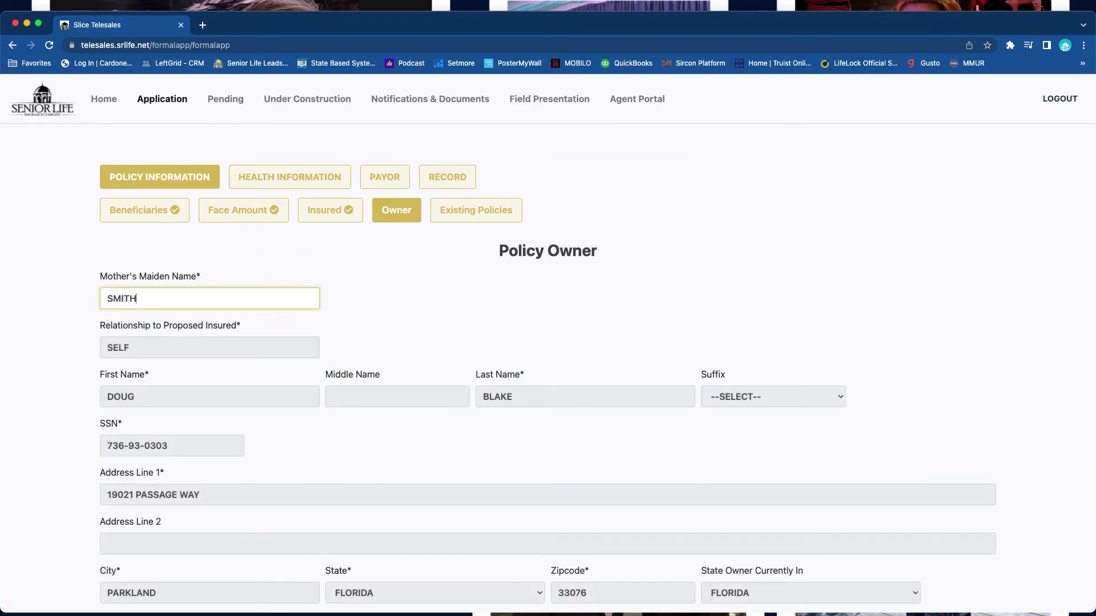
scroll(548, 342, down, 5)
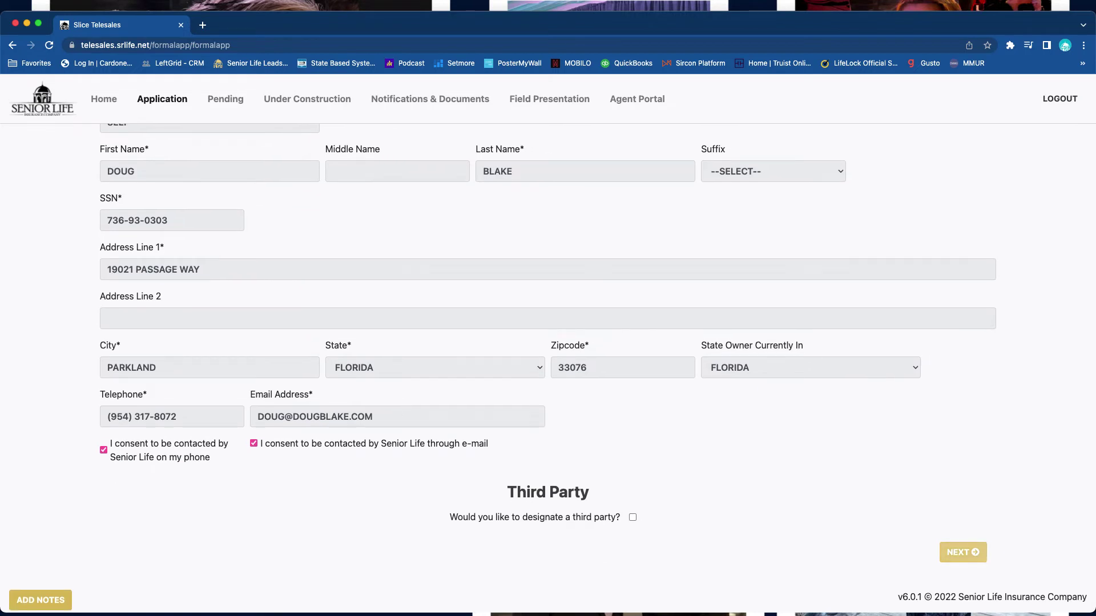
click(963, 552)
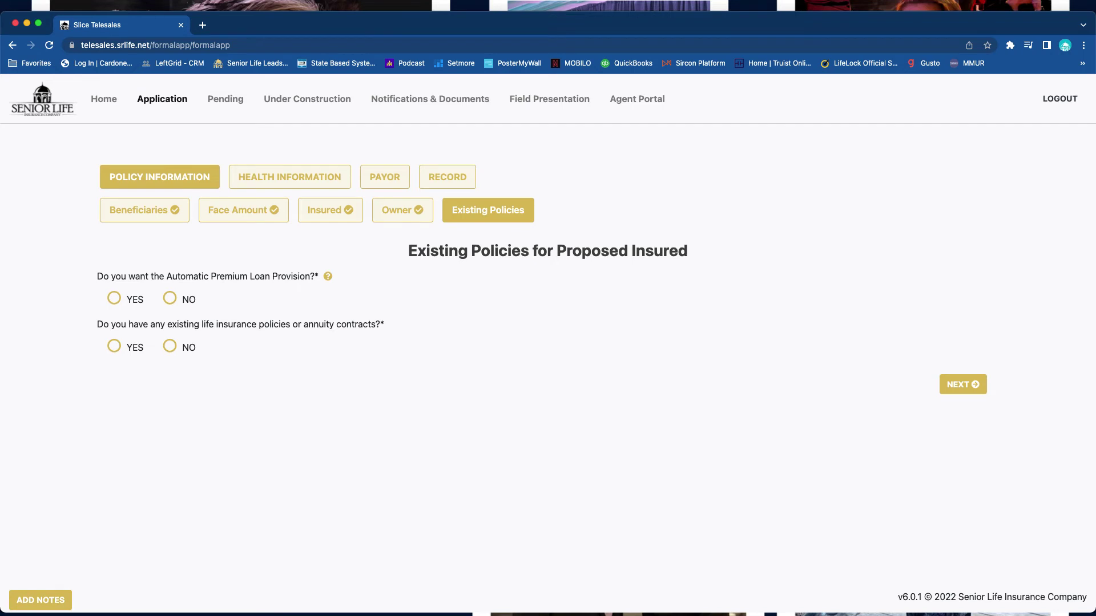
- Answer YES to Automatic Premium Loan Provision and NO to existing life policies or annuities
click(113, 298)
click(113, 346)
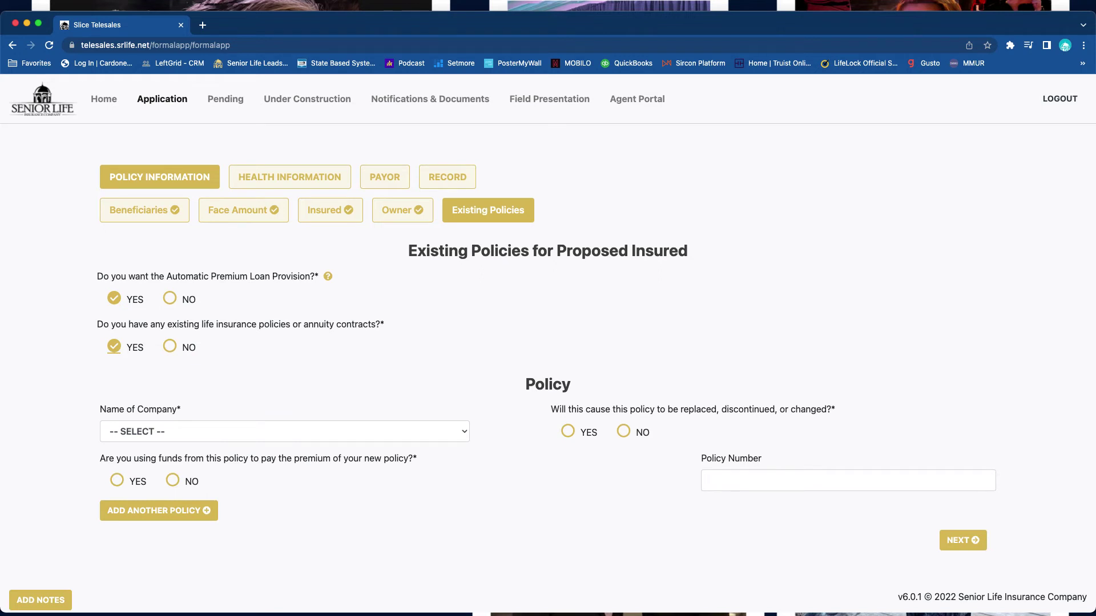
click(170, 346)
- Answer NO to all eight health questions, from hospitalization and HIV through illegal drugs
click(963, 384)
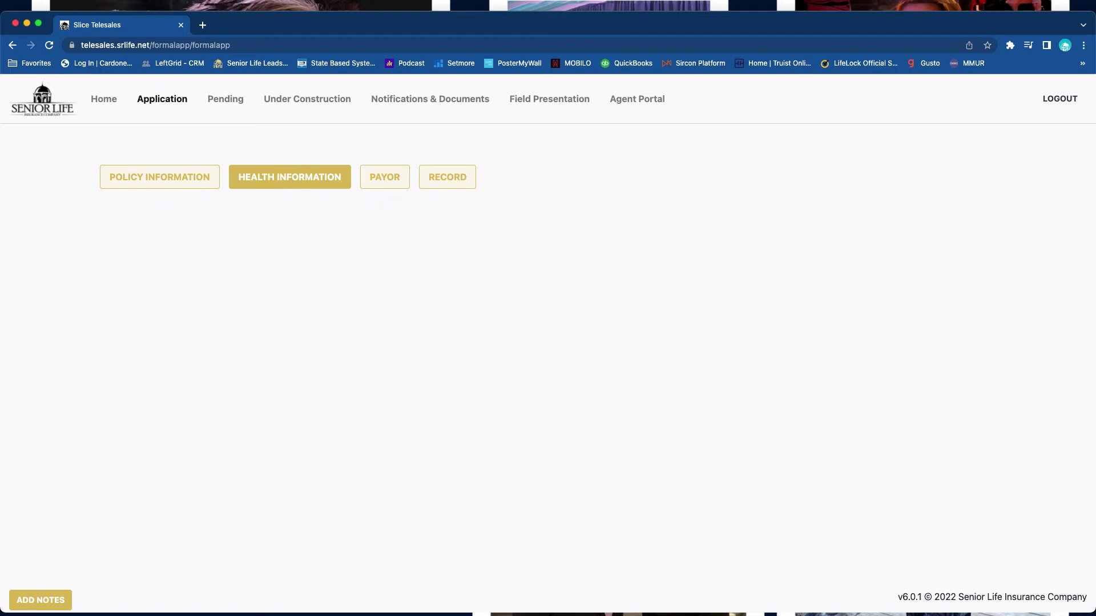
click(169, 311)
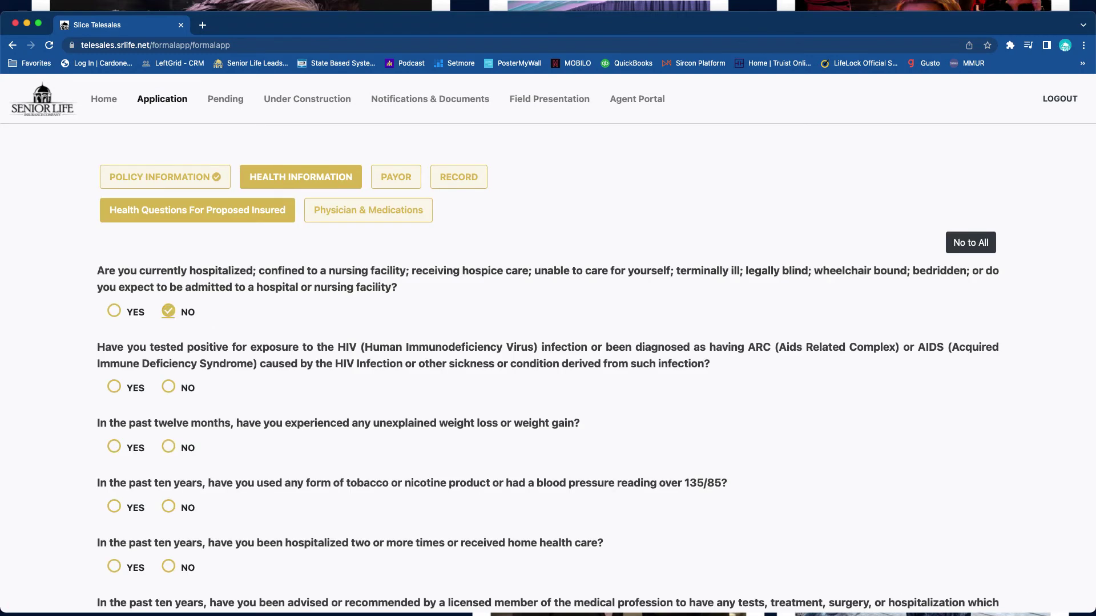
click(168, 386)
scroll(547, 342, down, 2)
click(168, 325)
click(168, 386)
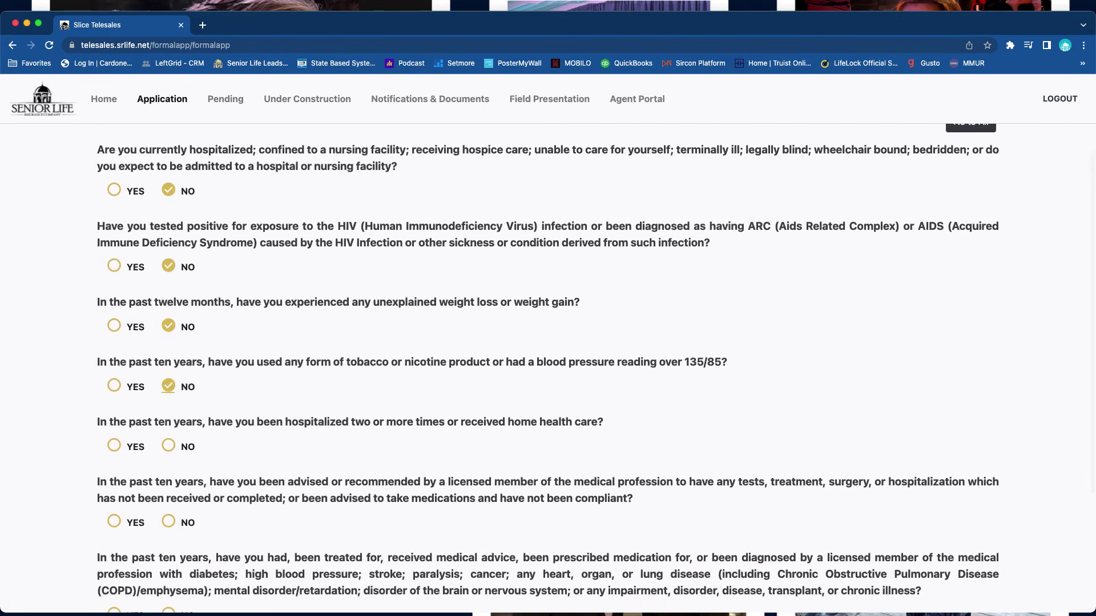
click(168, 446)
scroll(548, 343, down, 2)
click(169, 390)
click(168, 482)
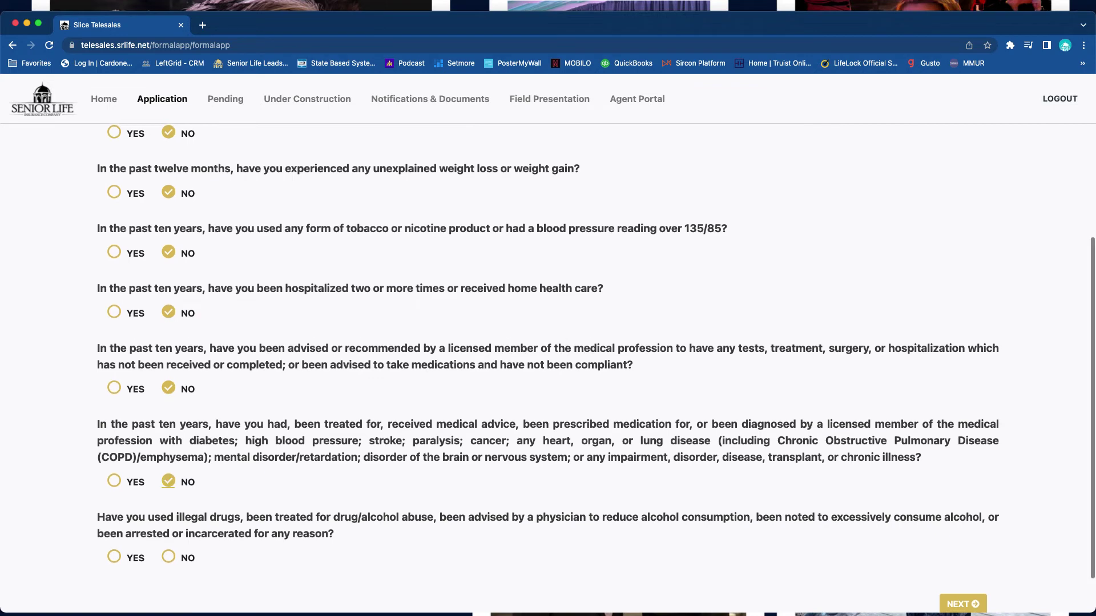
click(169, 558)
scroll(548, 343, down, 1)
key(Return)
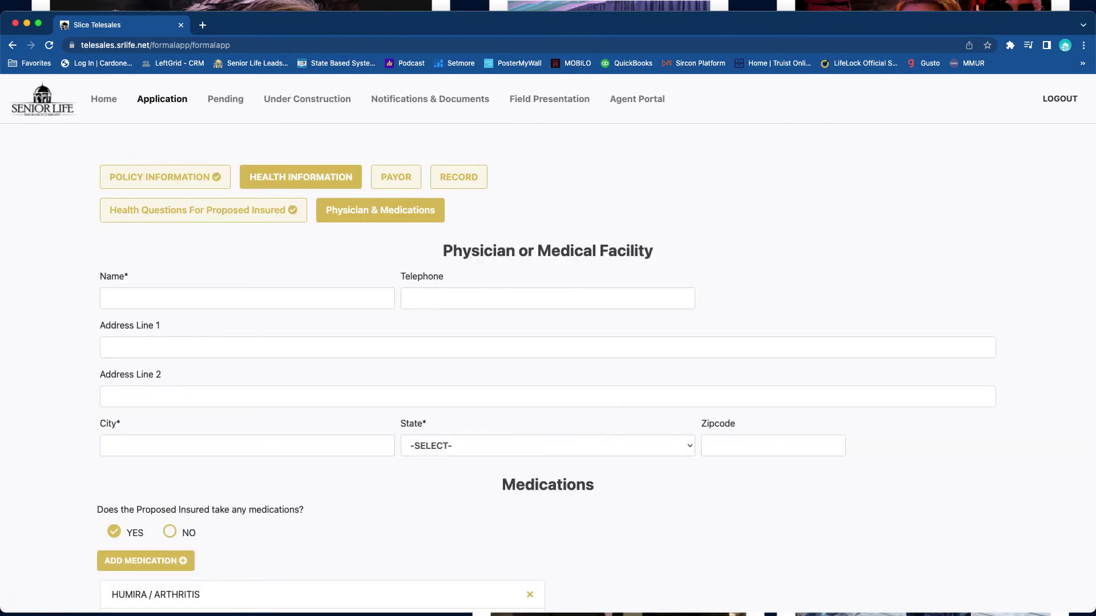
- Enter the physician's name with city MIAMI and state FLORIDA
click(247, 298)
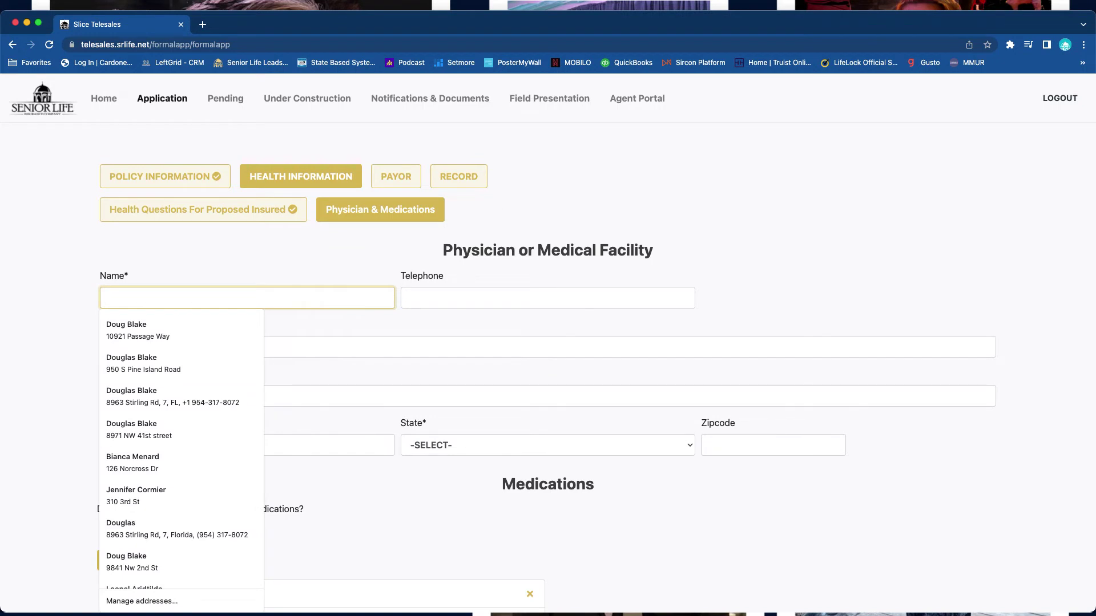
text(DR SMITH)
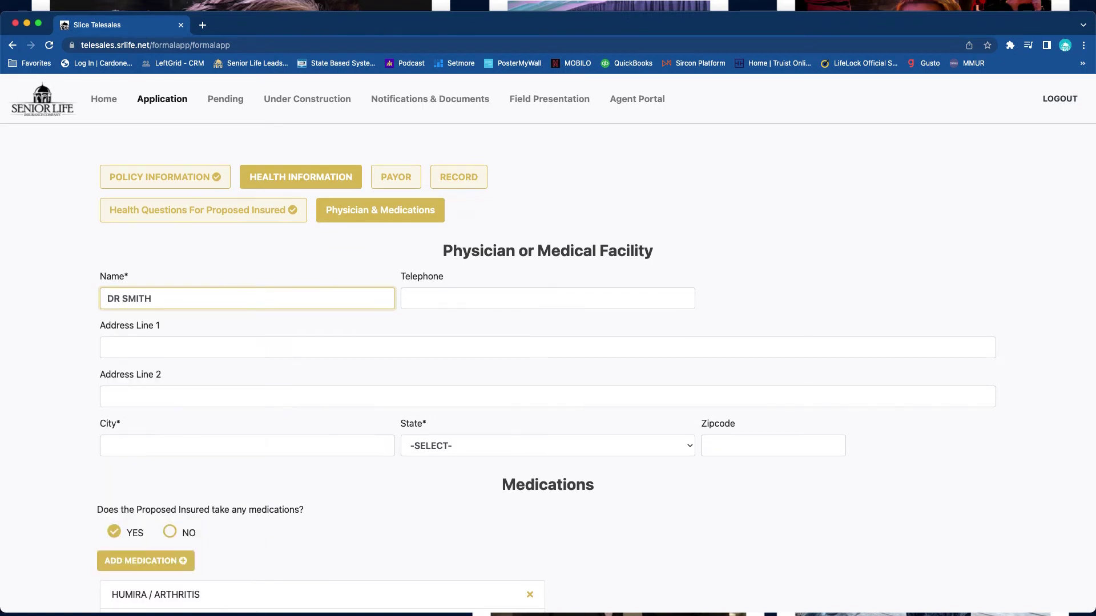
click(248, 445)
text(MIAMI)
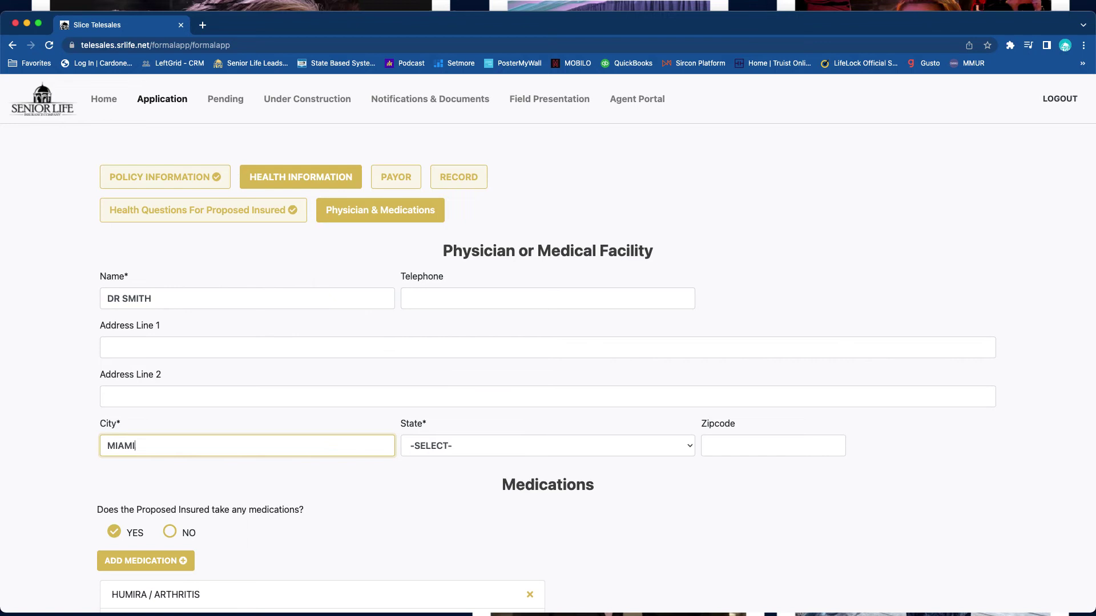
key(Tab)
text(f)
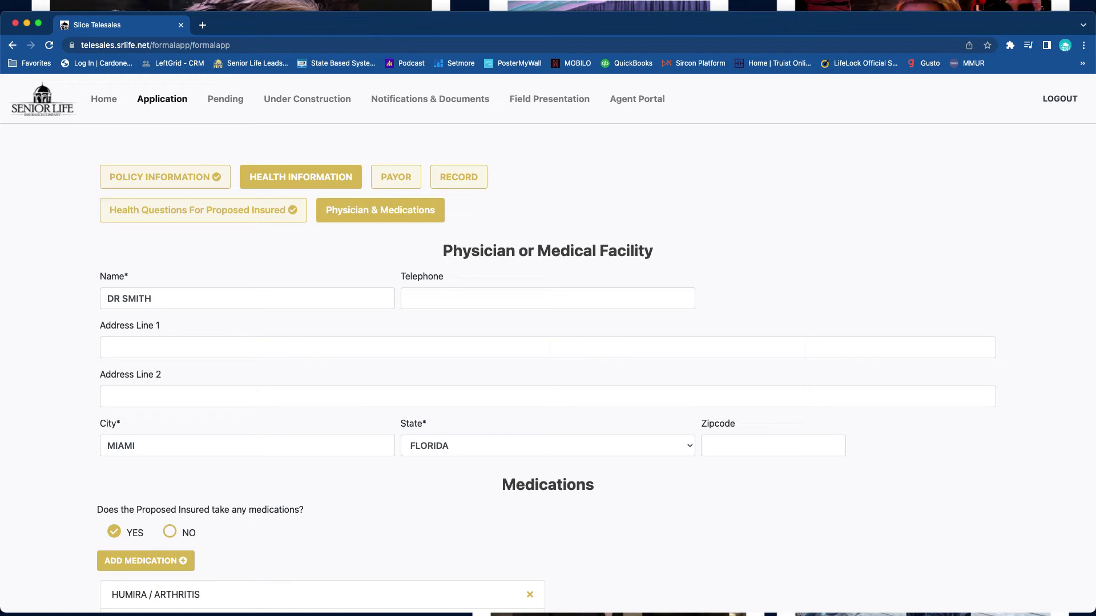
scroll(548, 360, down, 3)
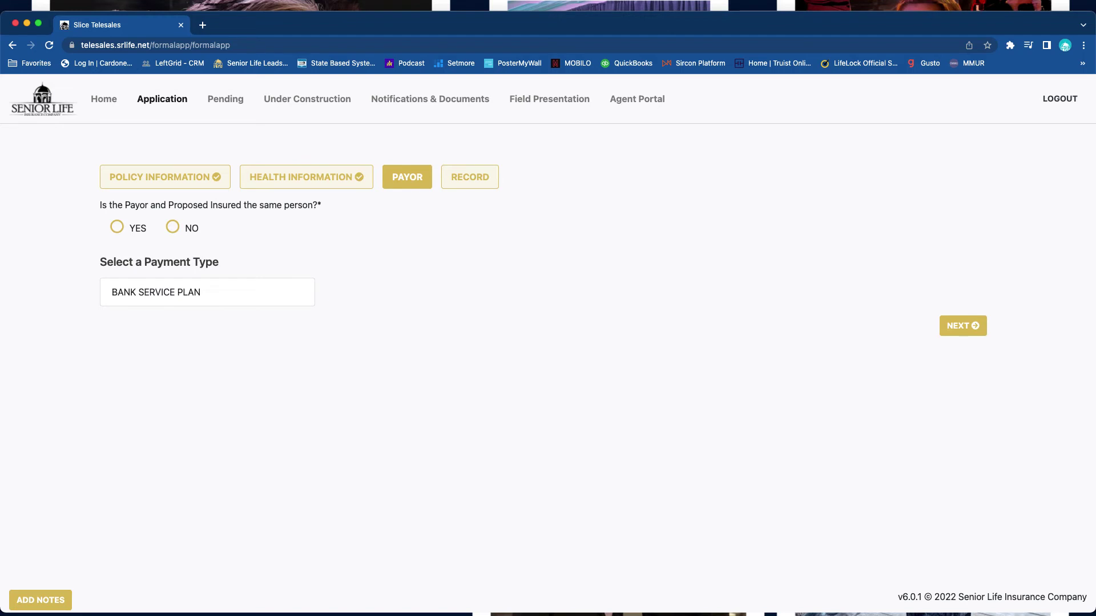
- Make the proposed insured the payor, paying by bank service plan
click(116, 227)
click(207, 292)
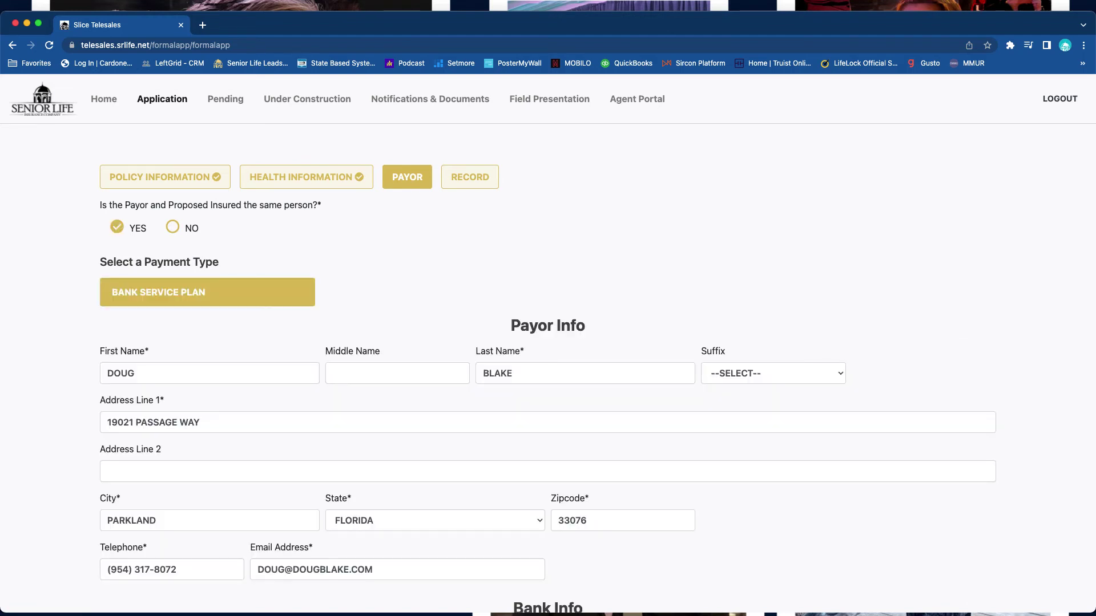
scroll(548, 342, down, 3)
scroll(548, 342, down, 2)
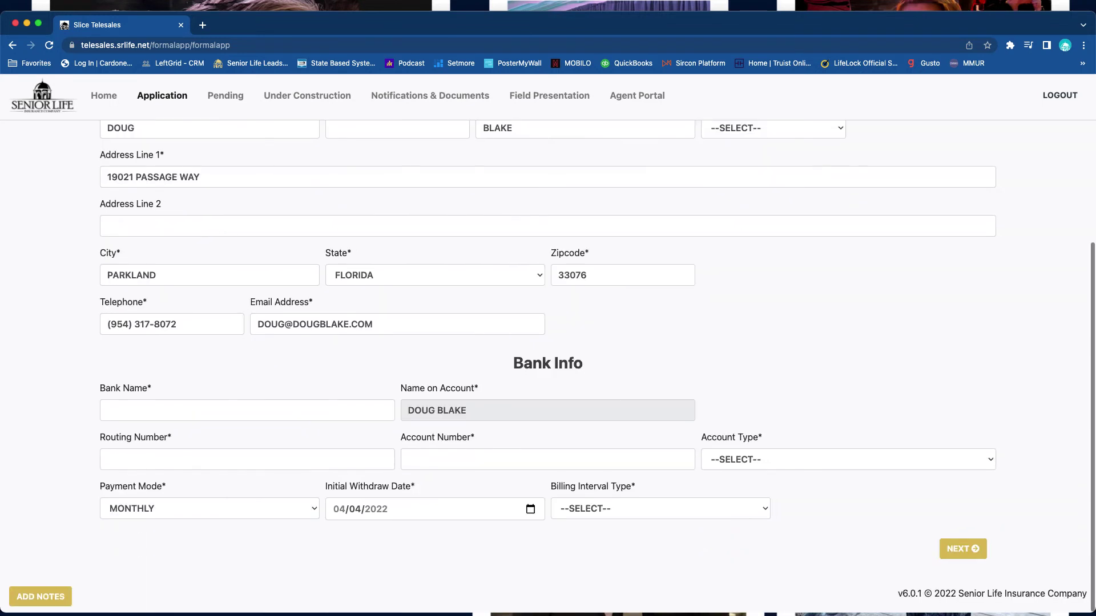
- Enter Navy Federal with its routing and account numbers as a CHECKING account
click(247, 417)
text(NA)
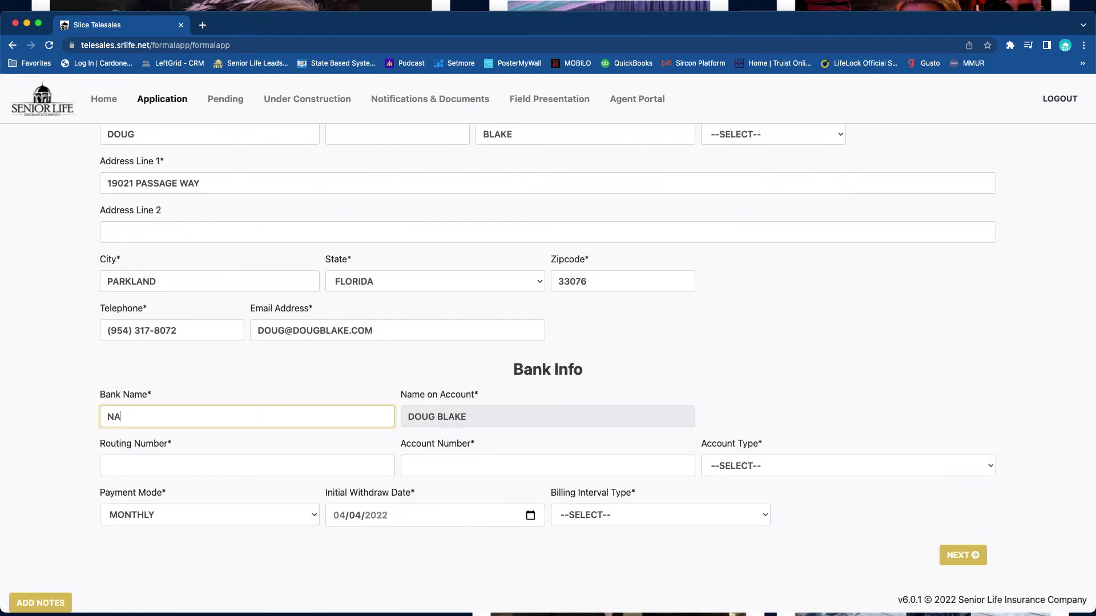
text(VY FEDERAL)
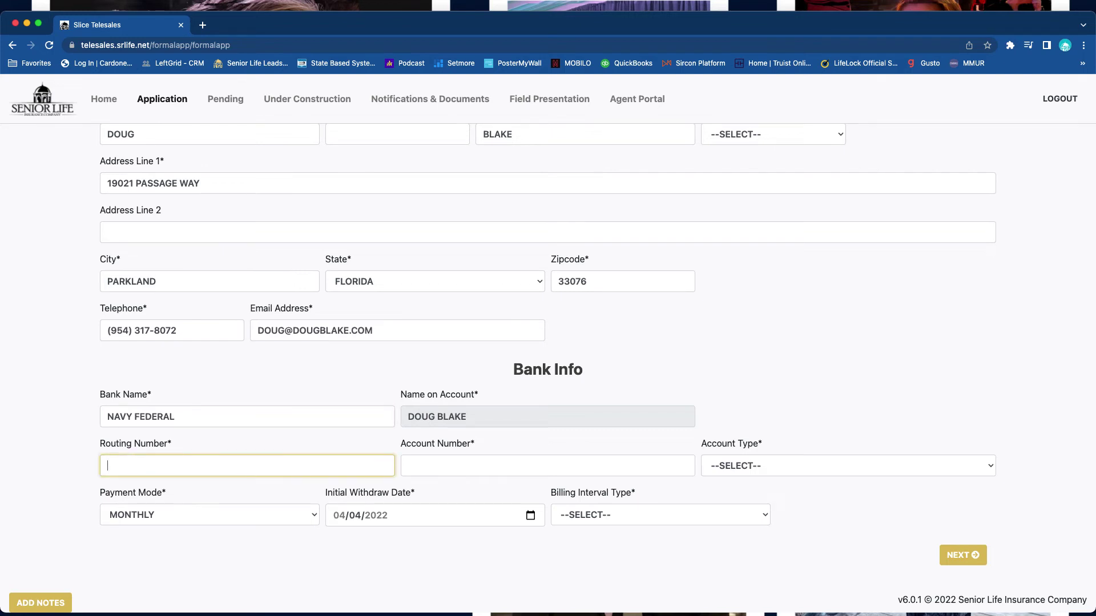
text(256074974)
click(547, 466)
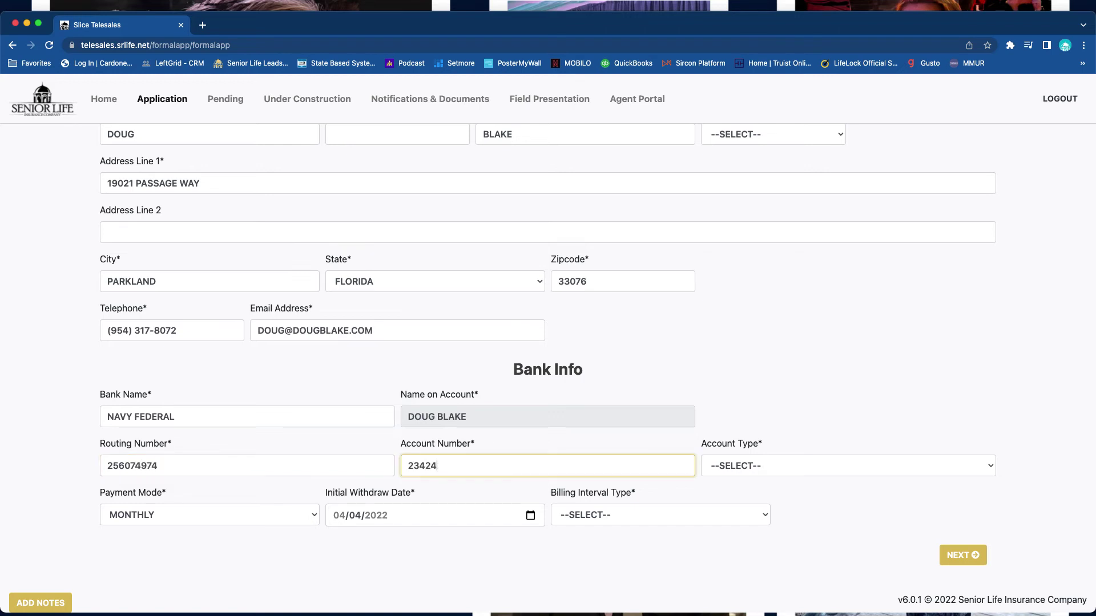
key(Tab)
key(Down)
key(Down)
key(Return)
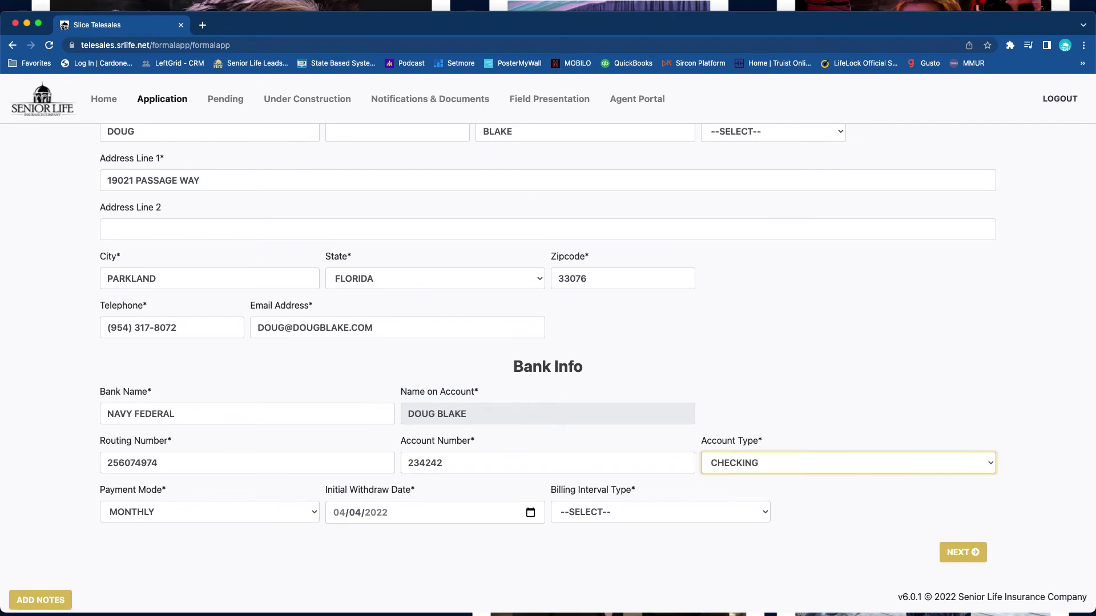
- Set billing to DAY OF MONTH on day 1 and submit the payor information
key(Tab)
key(Tab)
key(Tab)
key(Tab)
key(Tab)
key(space)
key(Down)
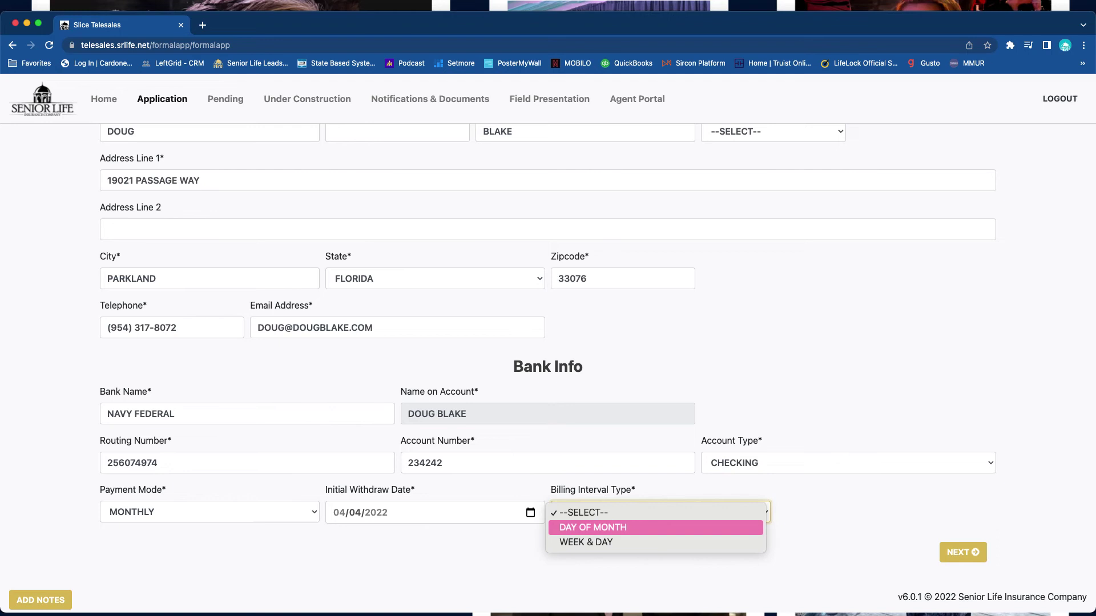
key(Return)
click(172, 562)
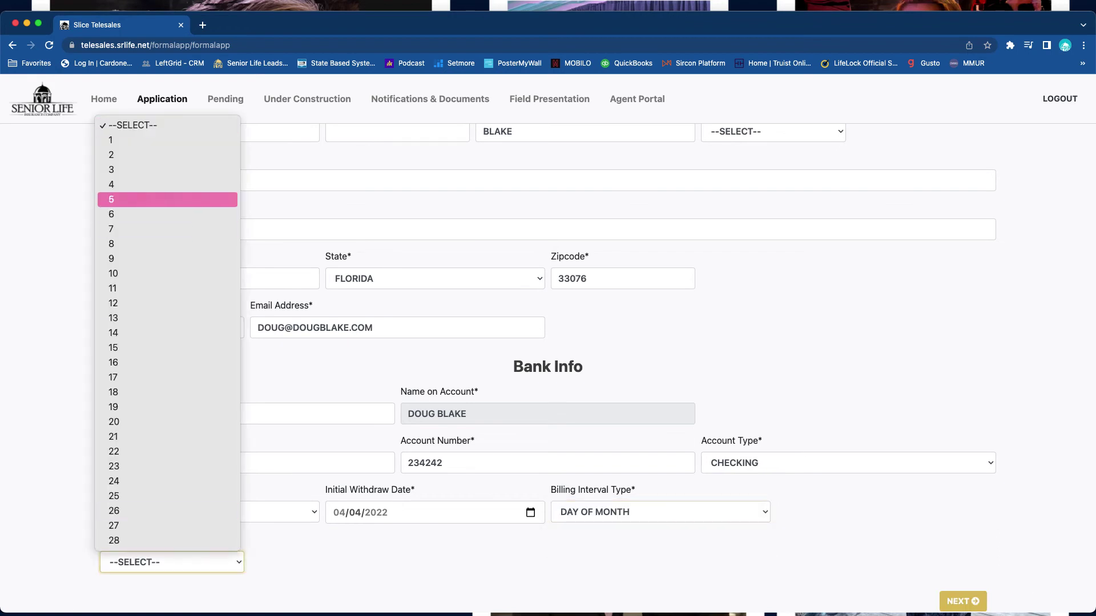
click(143, 140)
key(Tab)
key(Return)
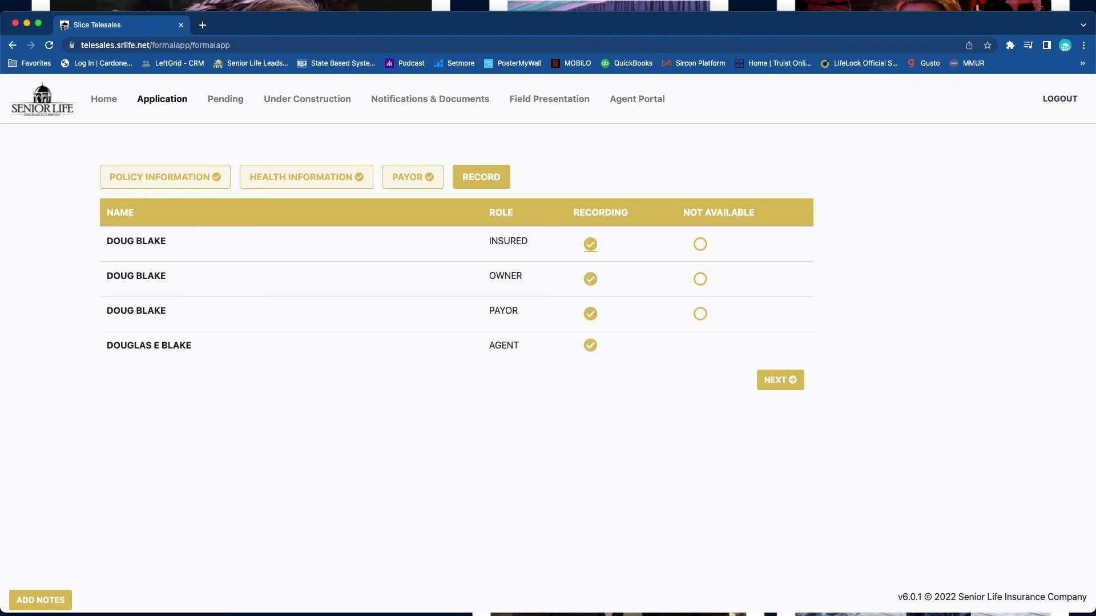
- Proceed past the recording participants and failed verification, continuing with unverified financial information
key(Tab)
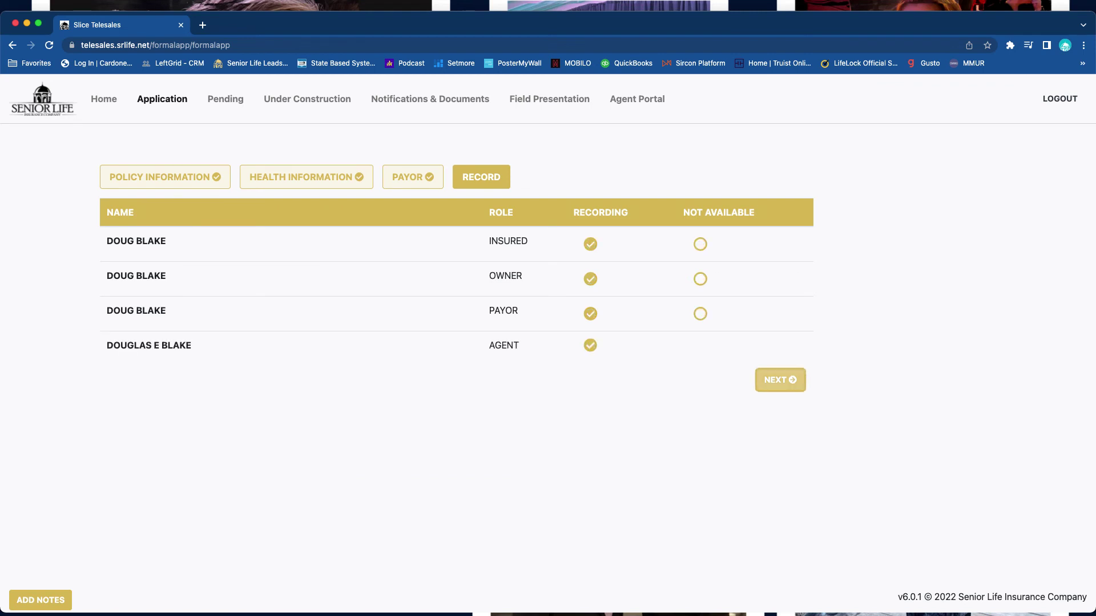
key(Return)
key(Return)
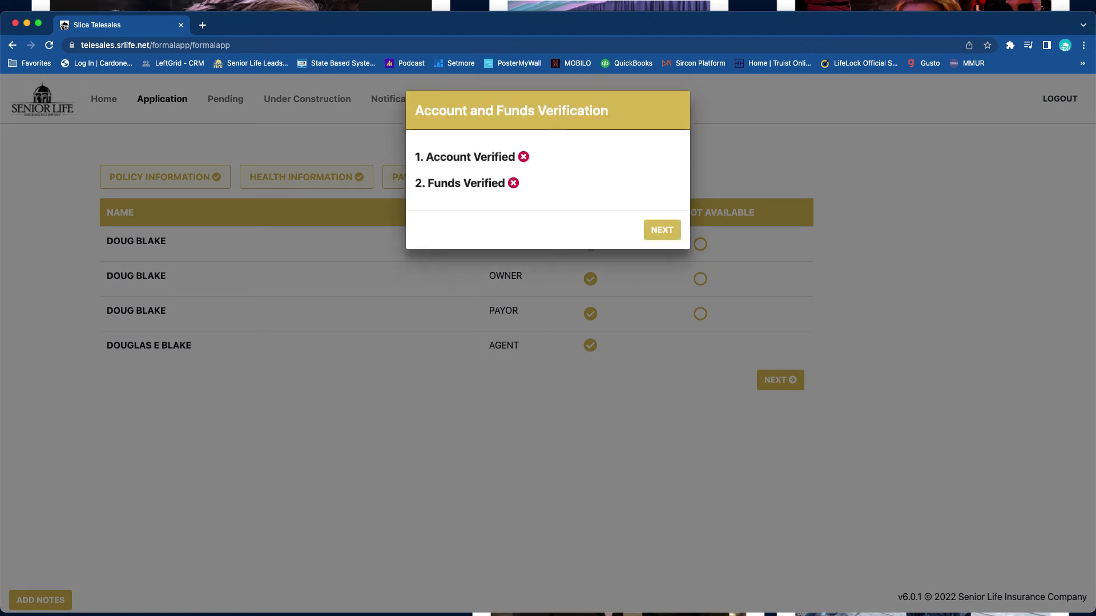
key(Return)
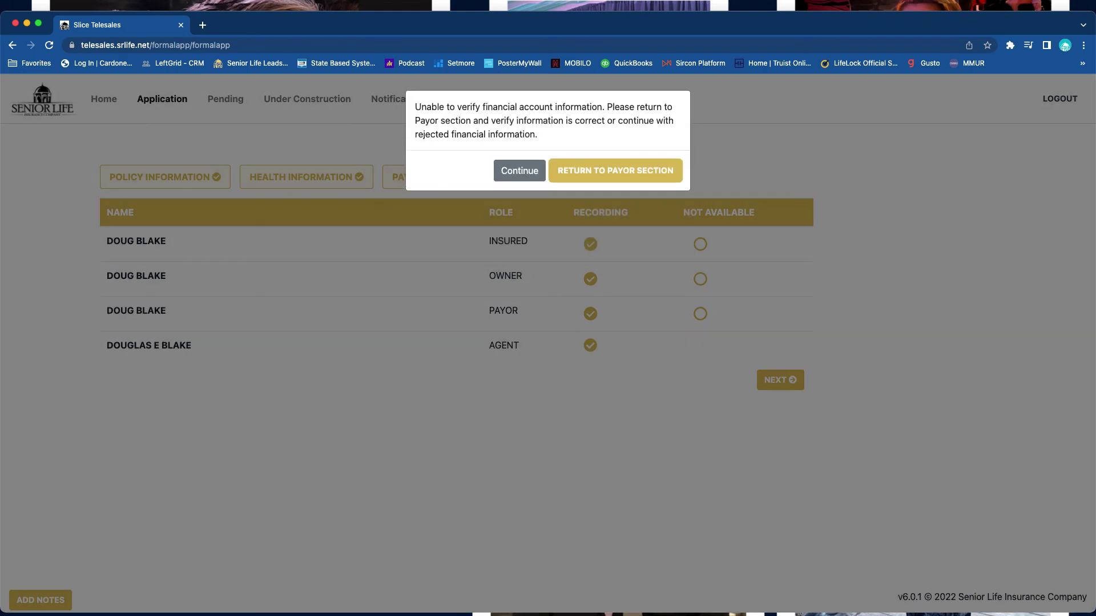
key(Return)
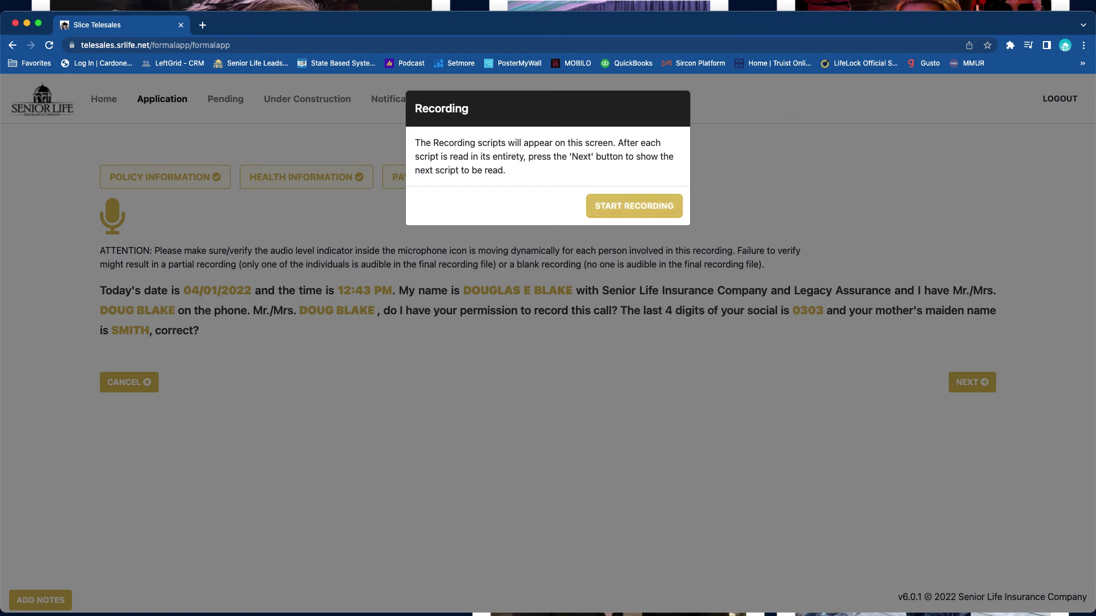
- Start the call recording and advance two scripts to the $13,000 face value, $77.44 monthly
key(Return)
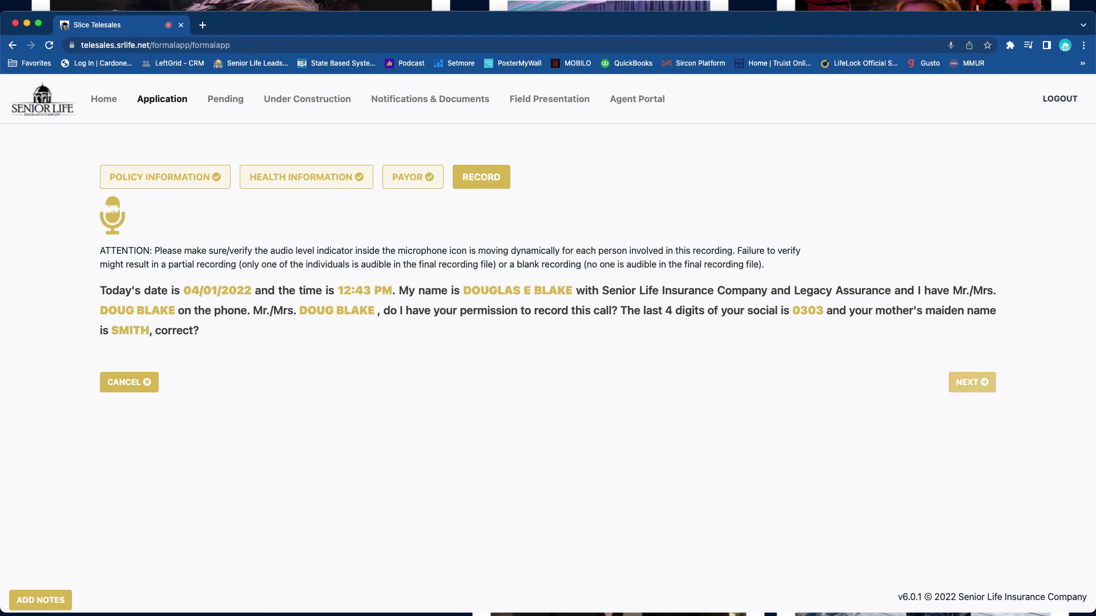
key(Return)
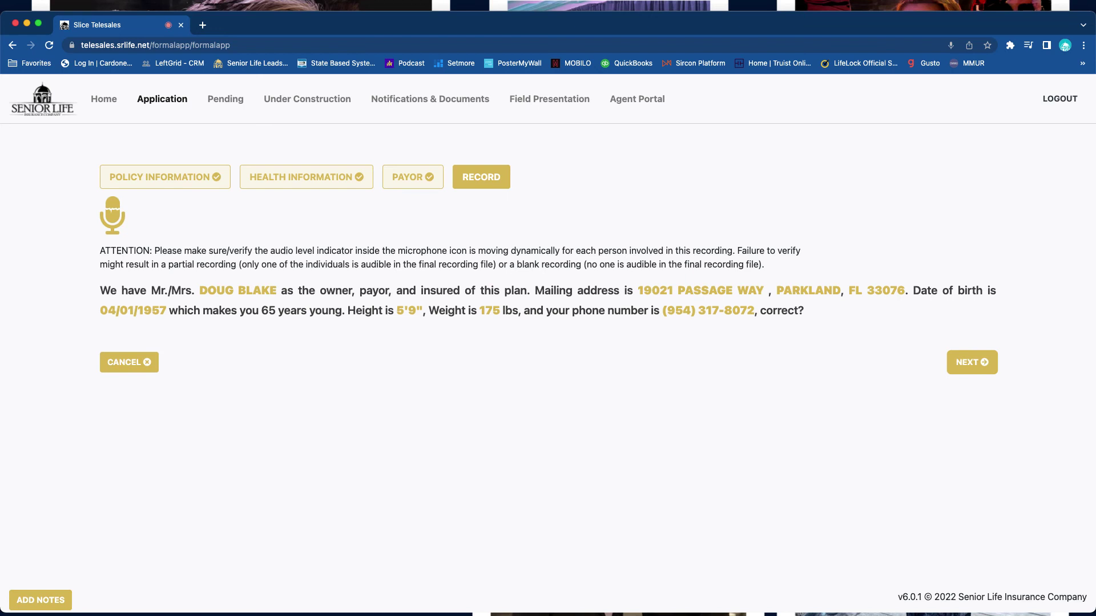
key(Return)
key(Return)
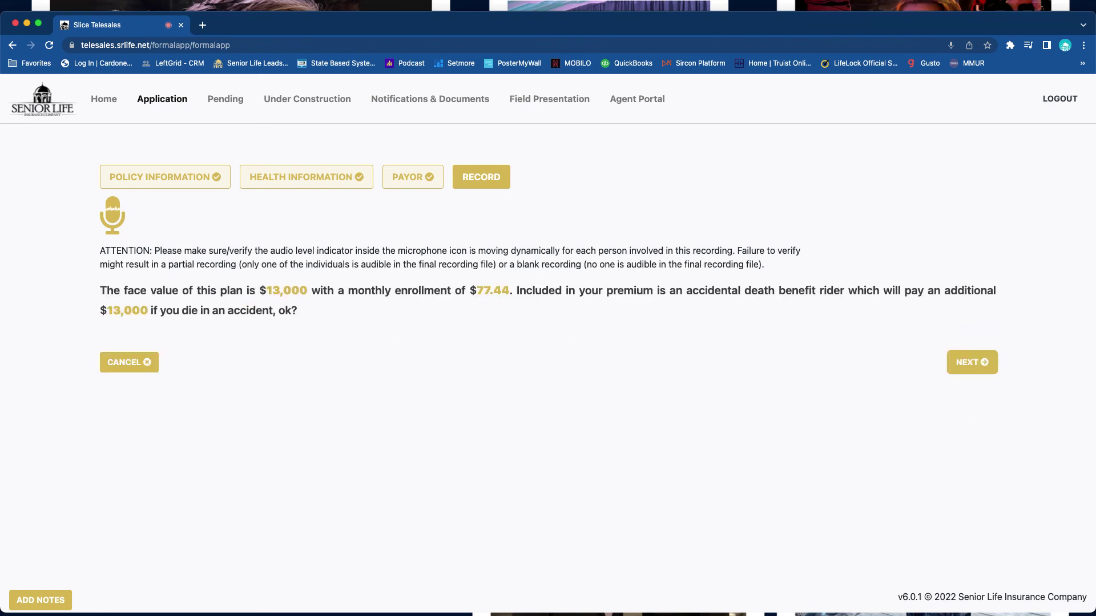